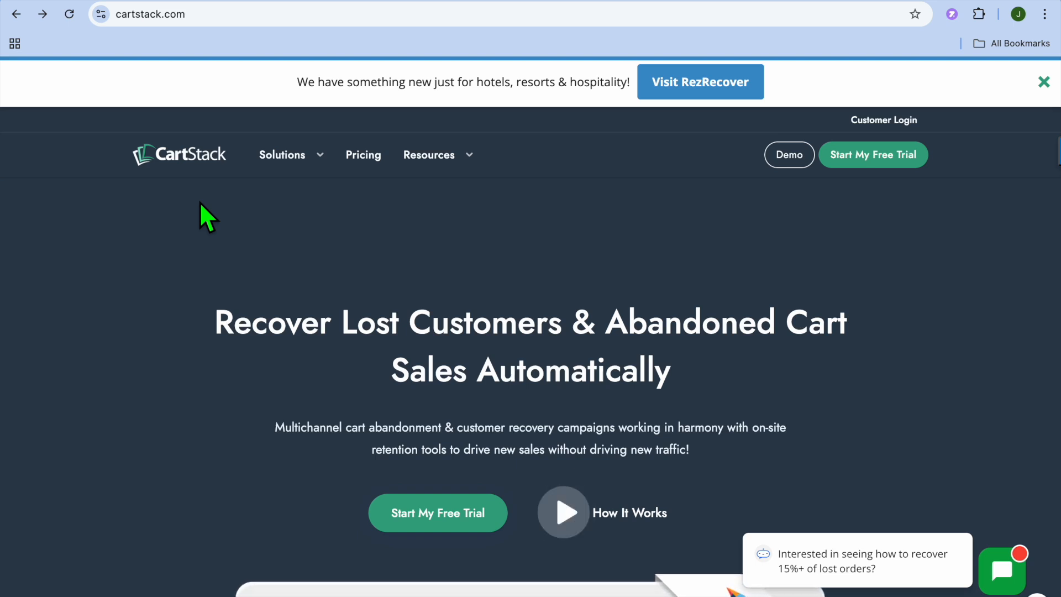
# Open the free trial sign-up form from the CartStack homepage.
pyautogui.scroll(-5, 200, 202)
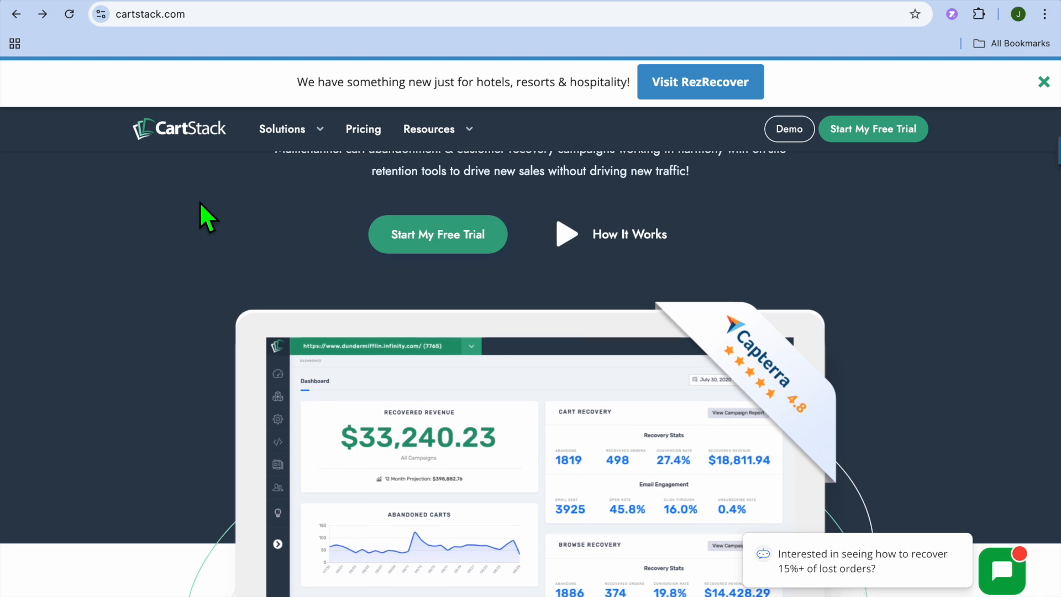
pyautogui.scroll(5, 254, 224)
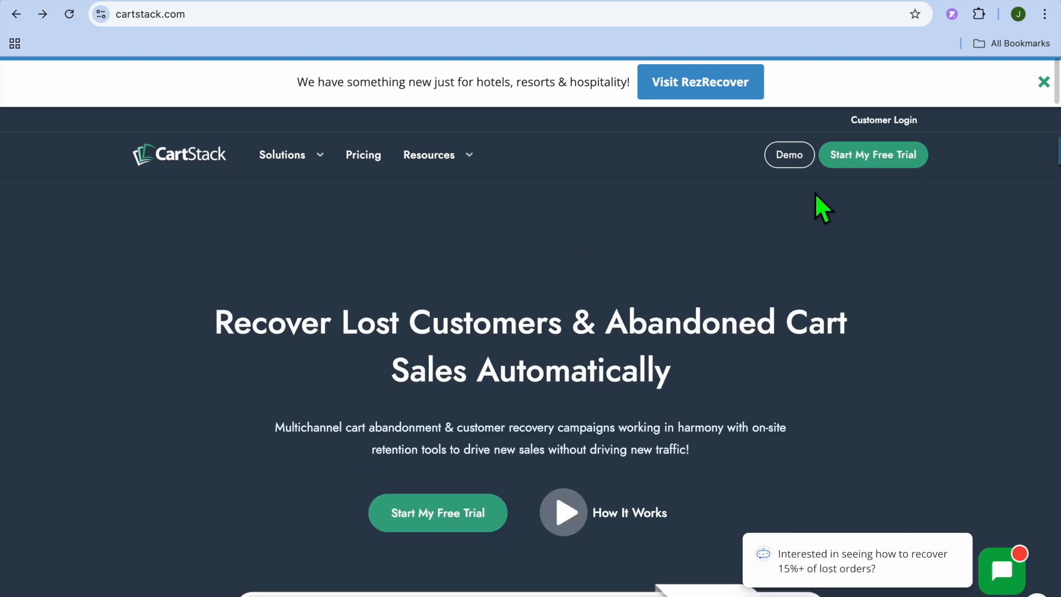
pyautogui.click(873, 160)
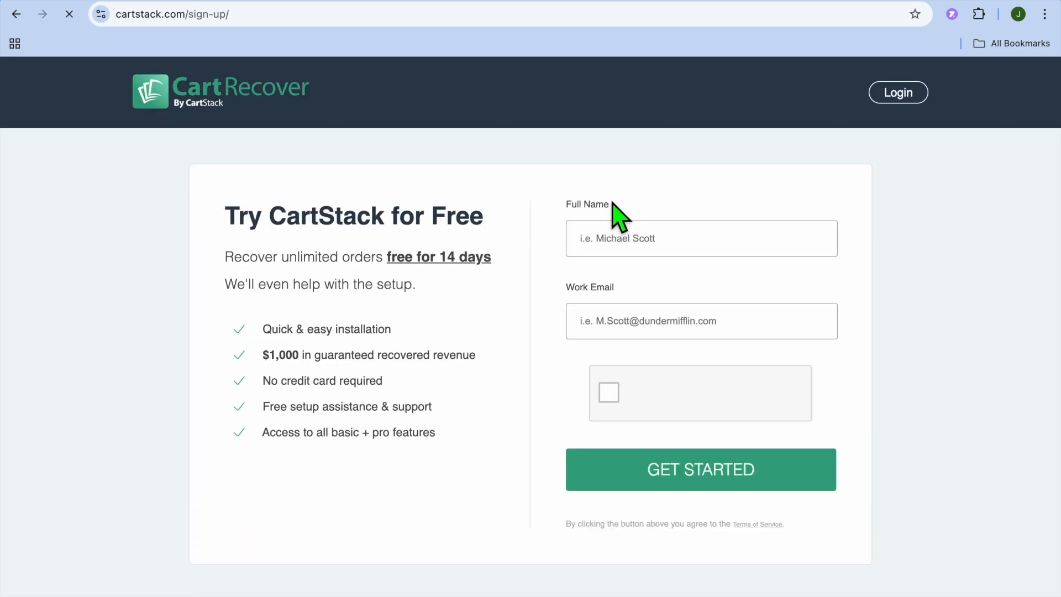
# Fill in the full name and work email from the saved profile, pass the robot check and submit the form.
pyautogui.click(639, 253)
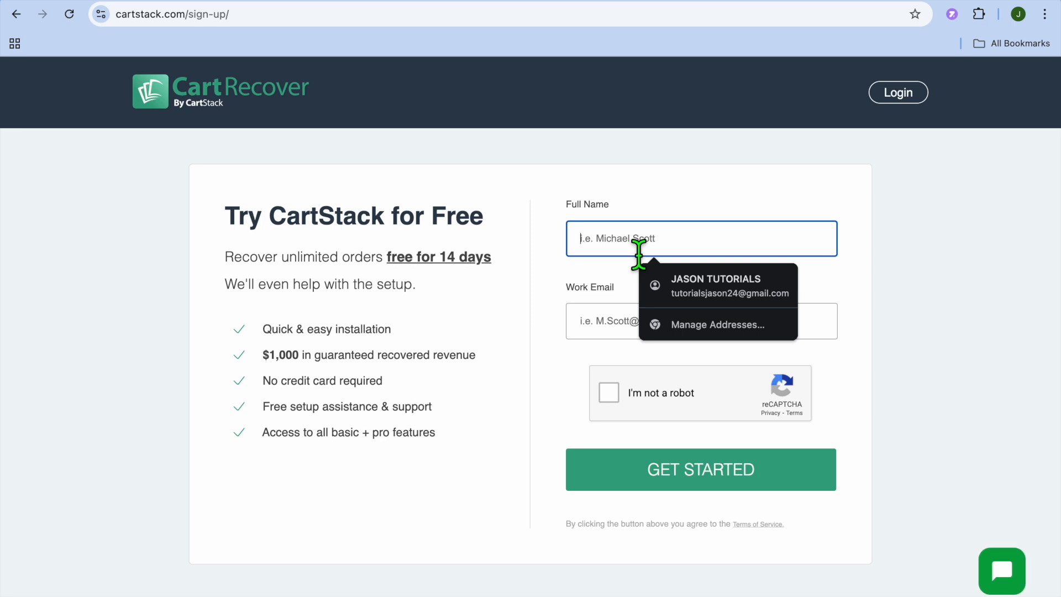
pyautogui.click(709, 287)
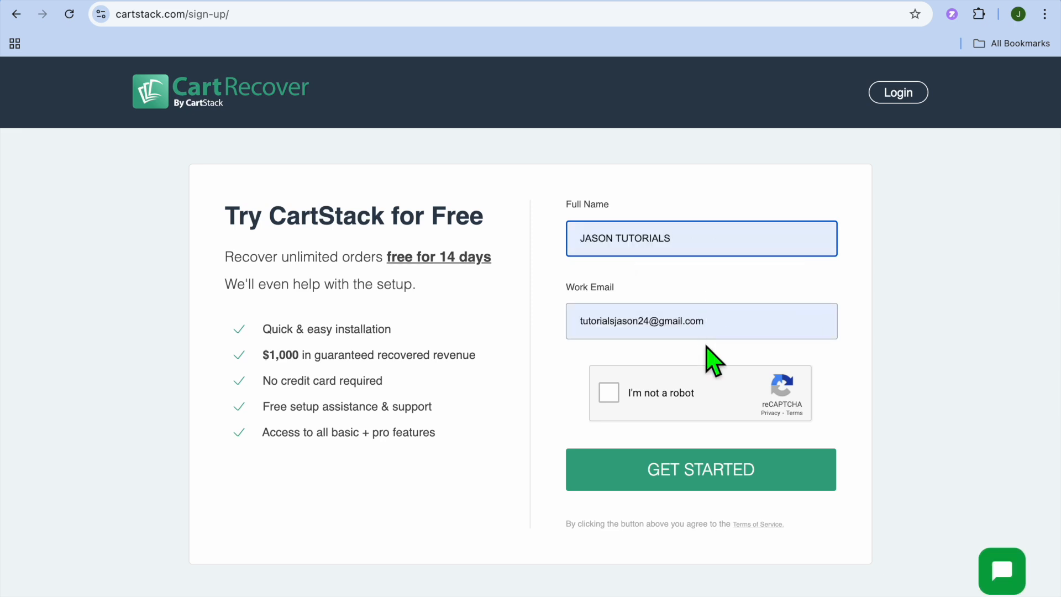
pyautogui.click(609, 393)
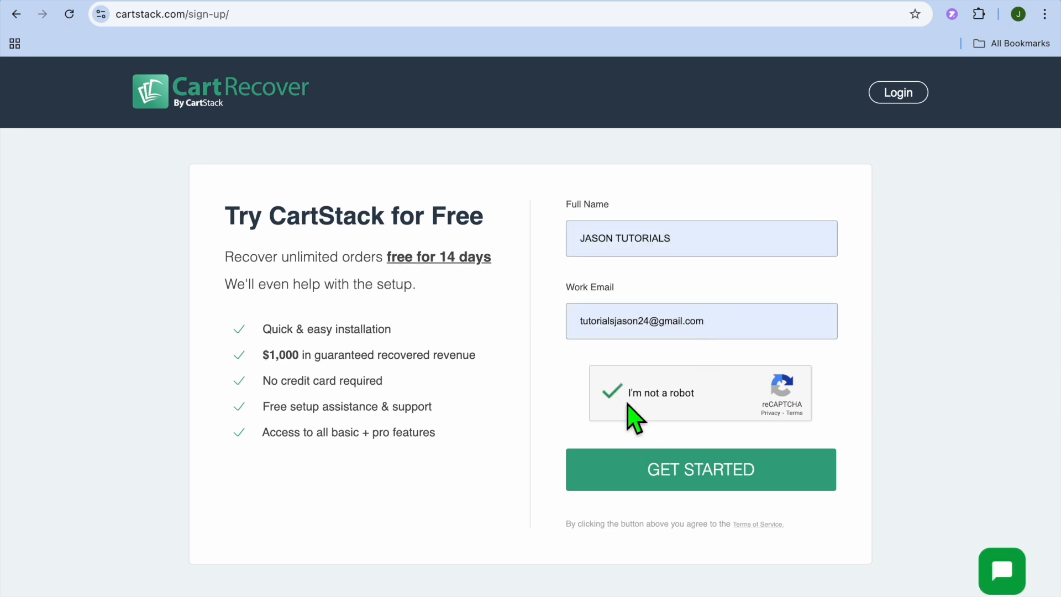
pyautogui.click(657, 477)
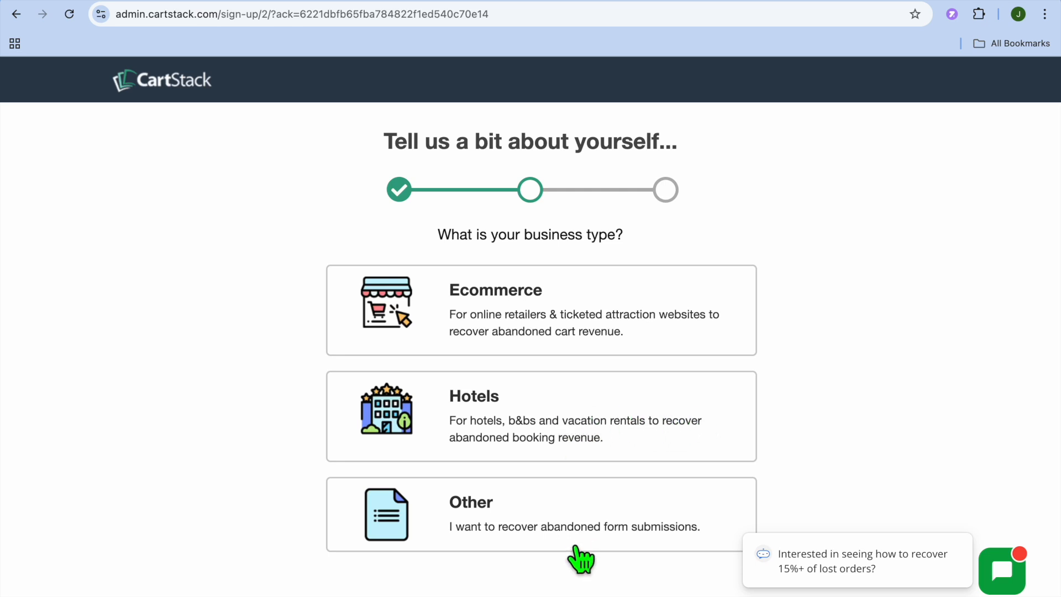
# Choose Ecommerce as the business type and select the option that describes how many websites are managed.
pyautogui.click(548, 309)
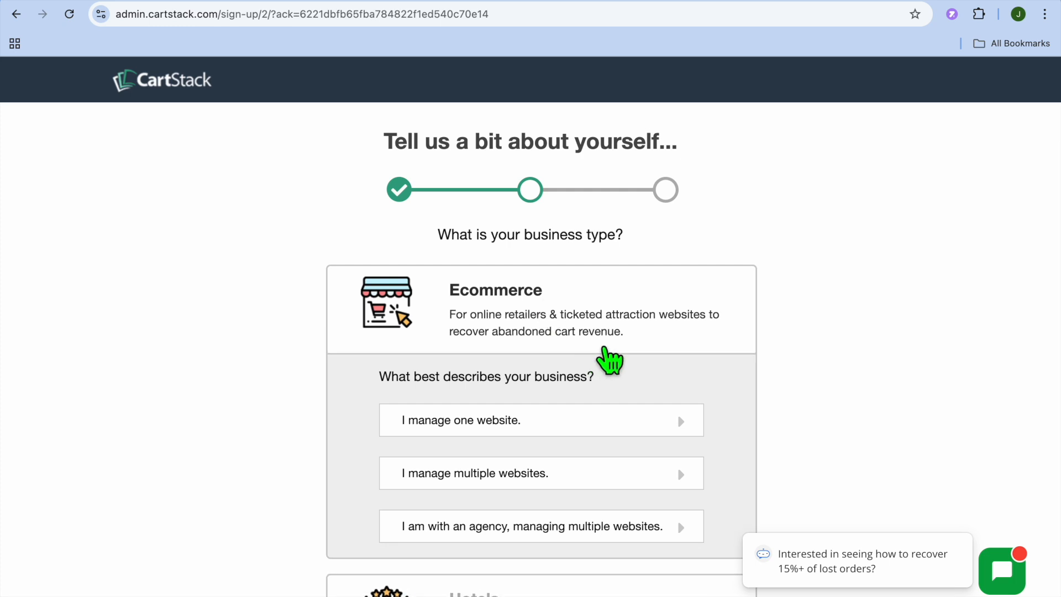
pyautogui.scroll(-2, 611, 358)
pyautogui.click(531, 310)
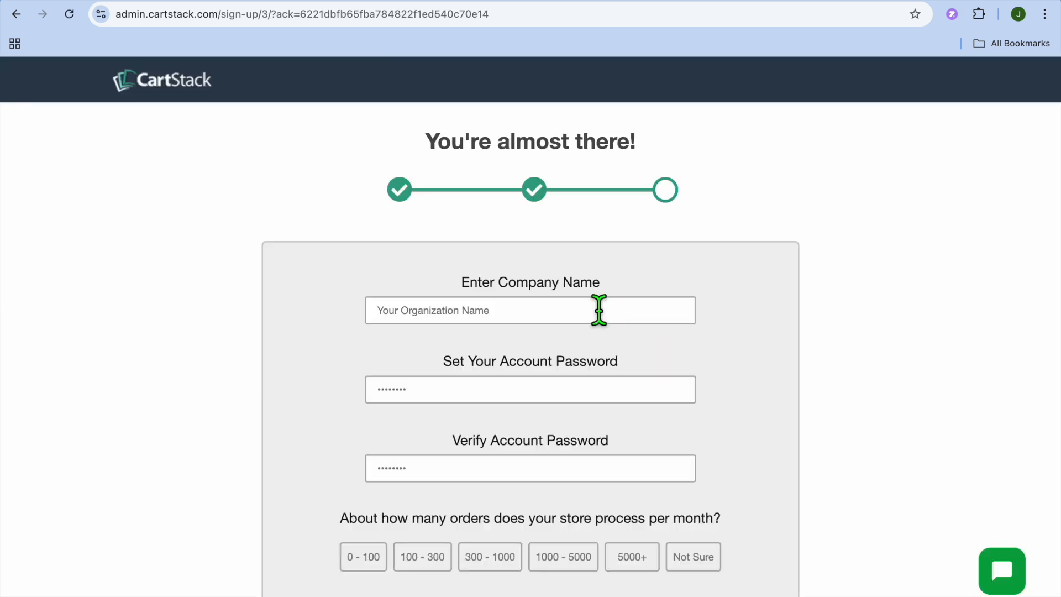
# Enter the company name from the saved suggestion, then set and verify the account password.
pyautogui.click(578, 308)
pyautogui.click(519, 348)
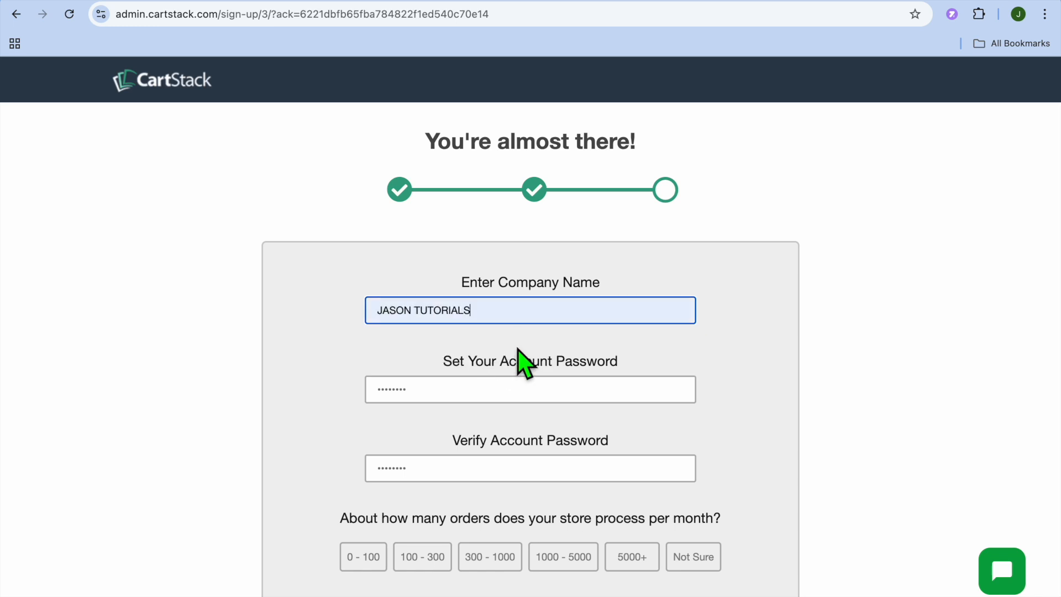
pyautogui.click(496, 390)
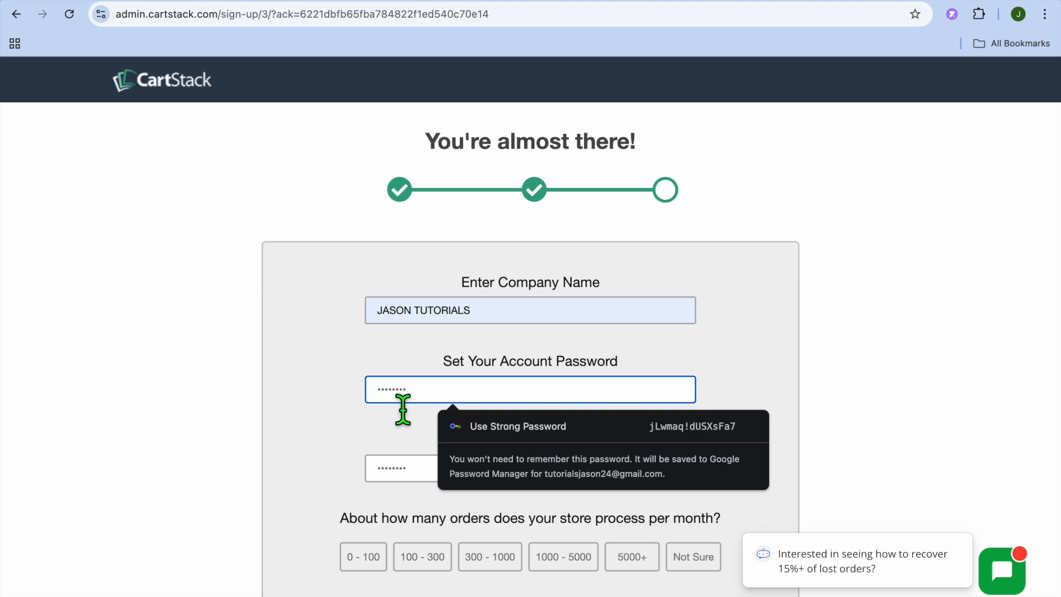
pyautogui.write('••••••')
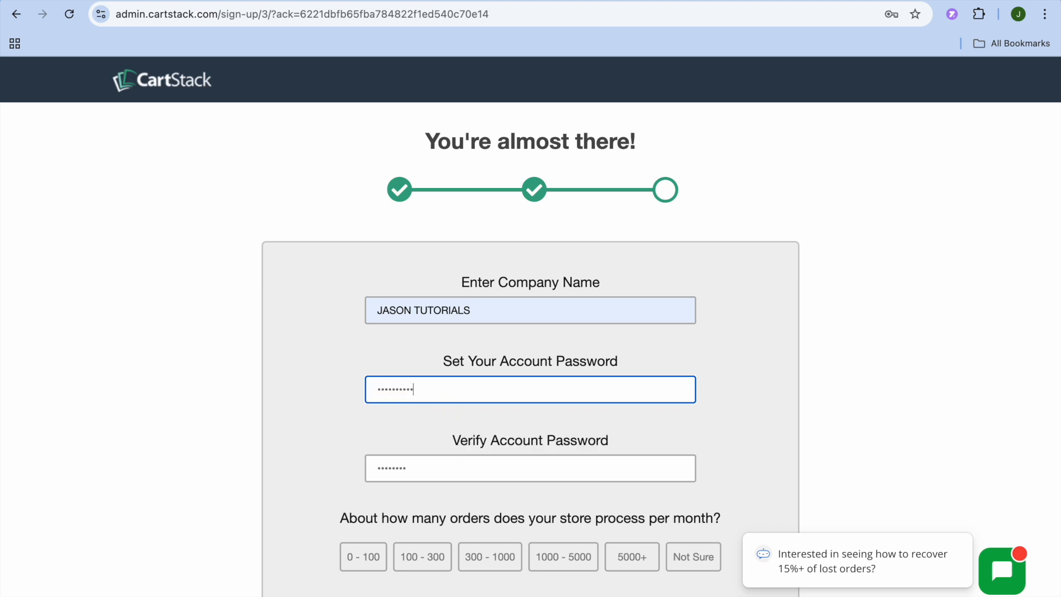
pyautogui.click(429, 479)
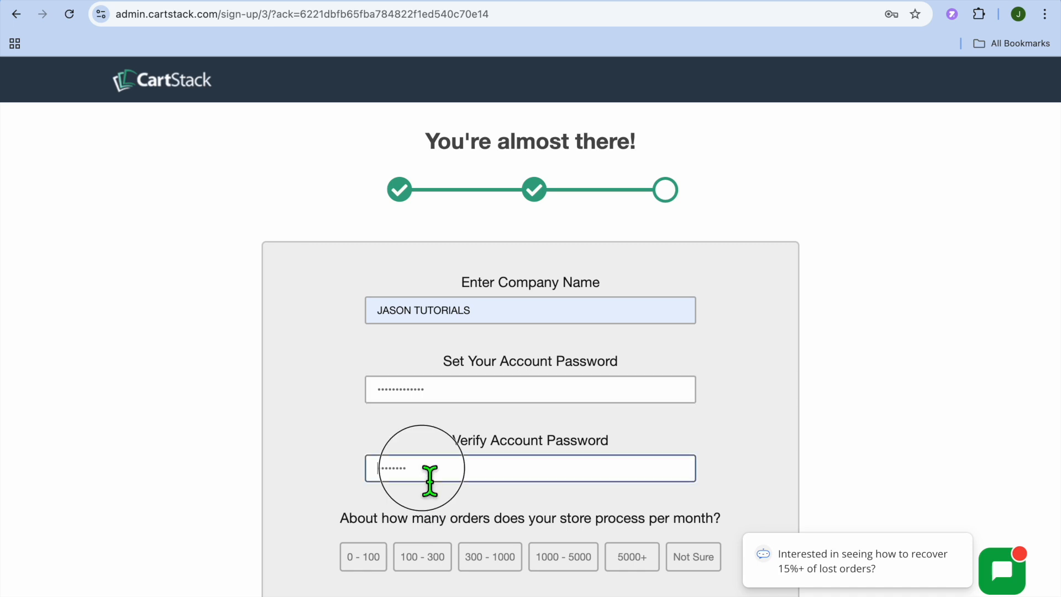
pyautogui.write('••')
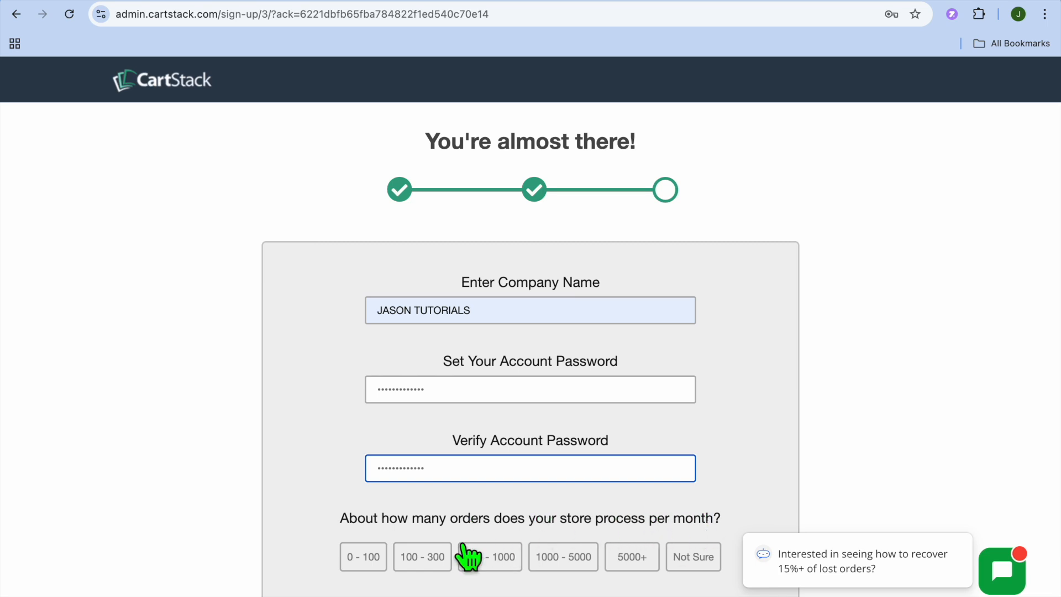
# Choose 100 - 300 as the number of orders processed per month and finish the sign-up.
pyautogui.click(420, 563)
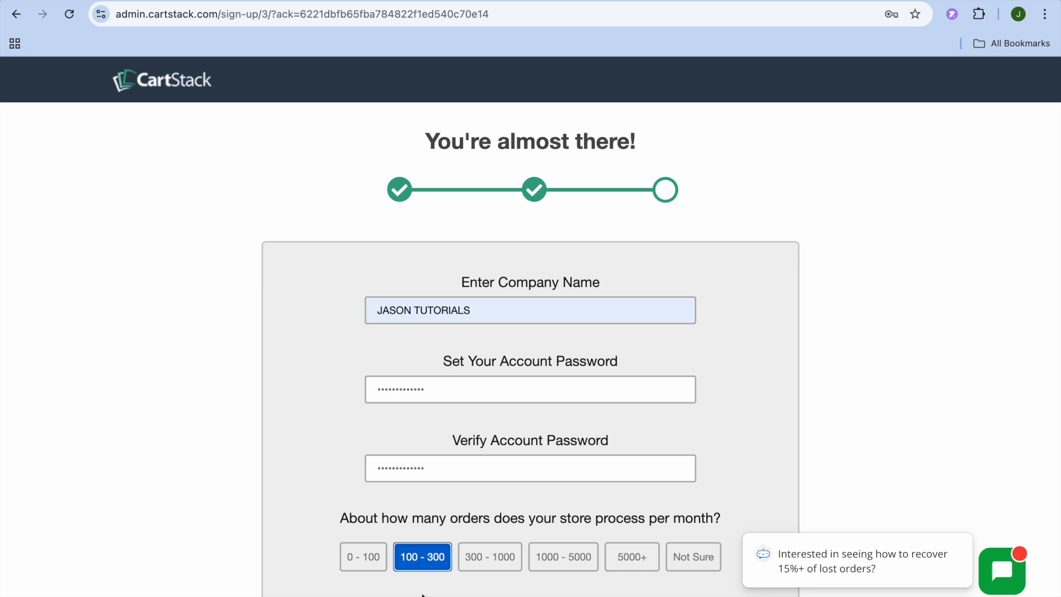
pyautogui.scroll(-1, 420, 563)
pyautogui.click(486, 591)
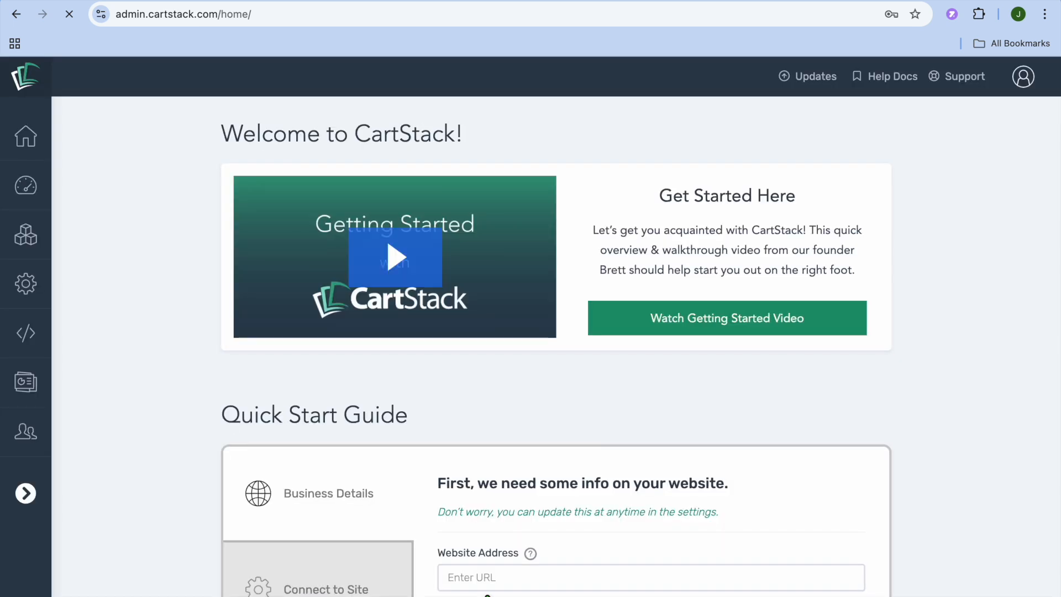
# Decline saving the account password in the browser and bring up the Quick Start Guide's website form.
pyautogui.scroll(-1, 486, 553)
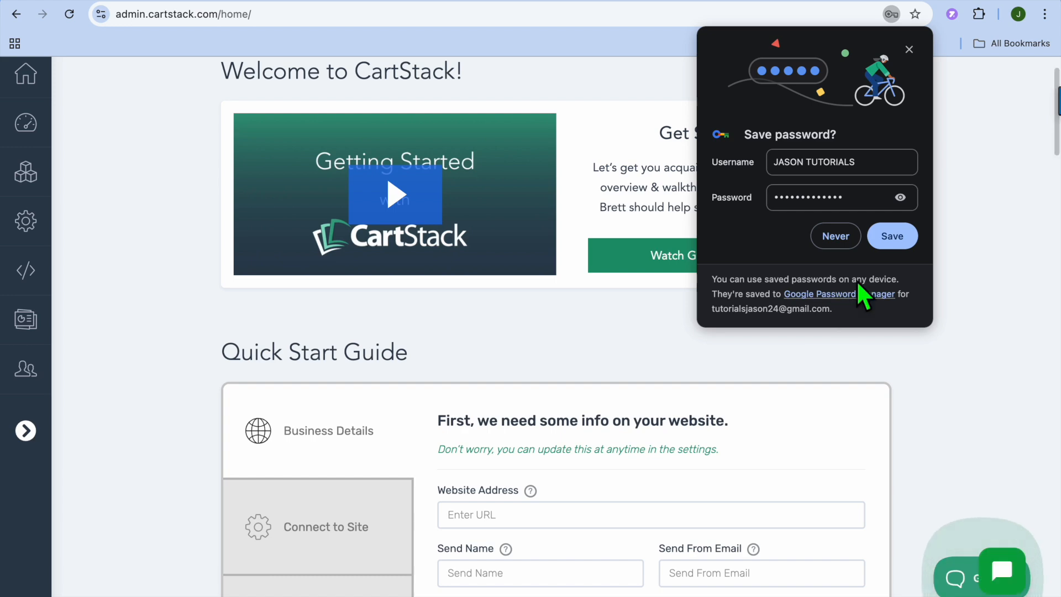
pyautogui.click(835, 236)
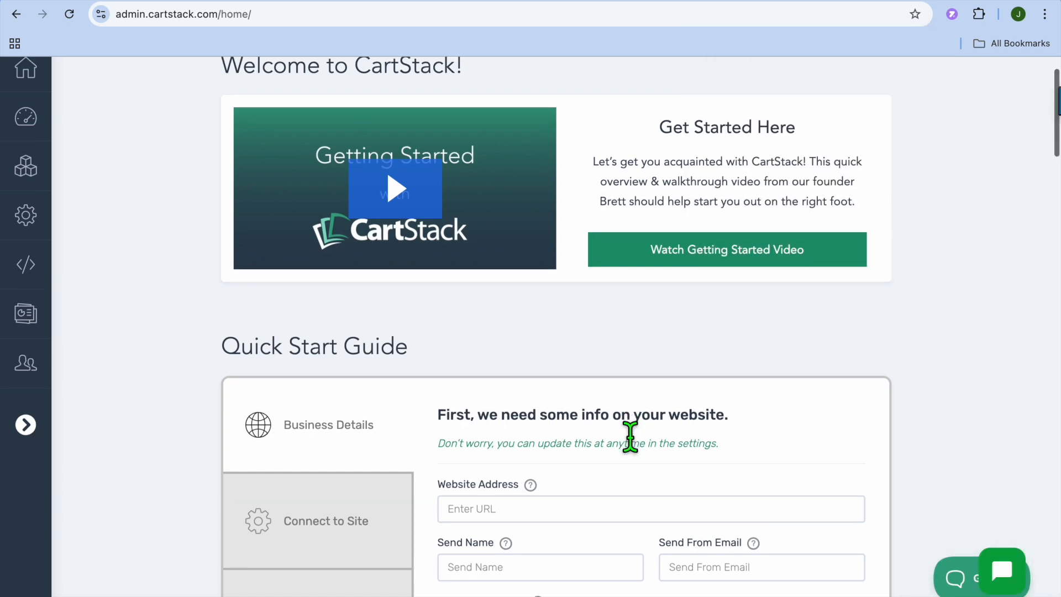
pyautogui.scroll(-1, 619, 436)
pyautogui.click(744, 247)
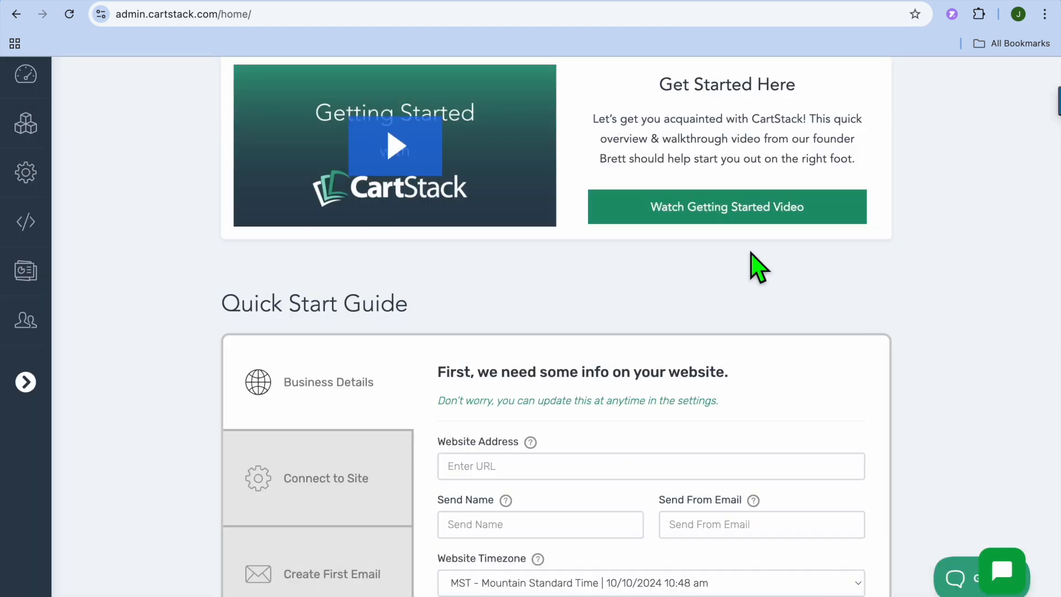
# Switch to the Shopify admin, open the online store's live storefront and copy its web address.
pyautogui.click(217, 1)
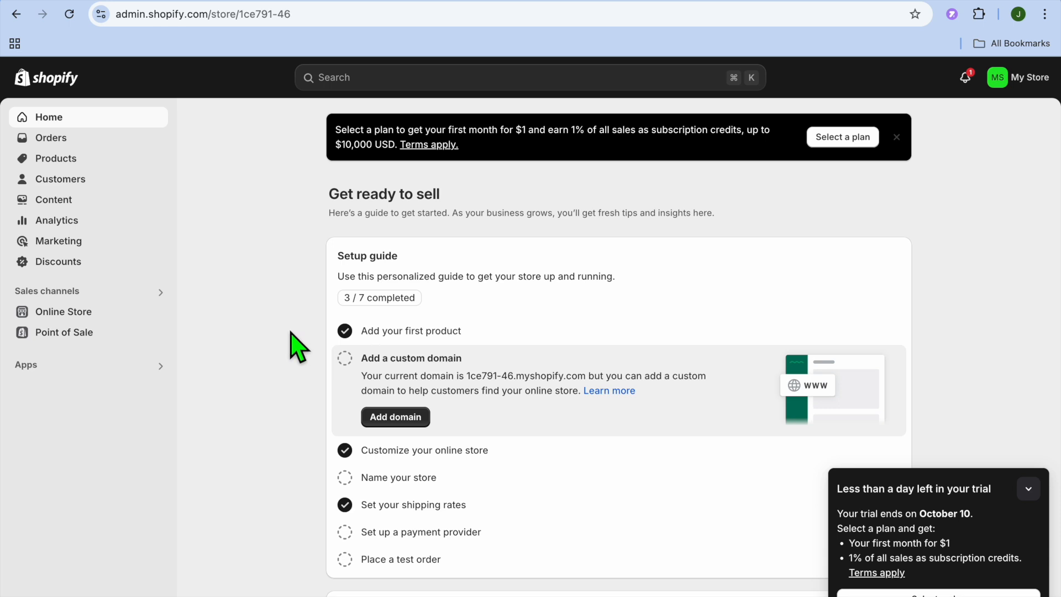
pyautogui.click(158, 313)
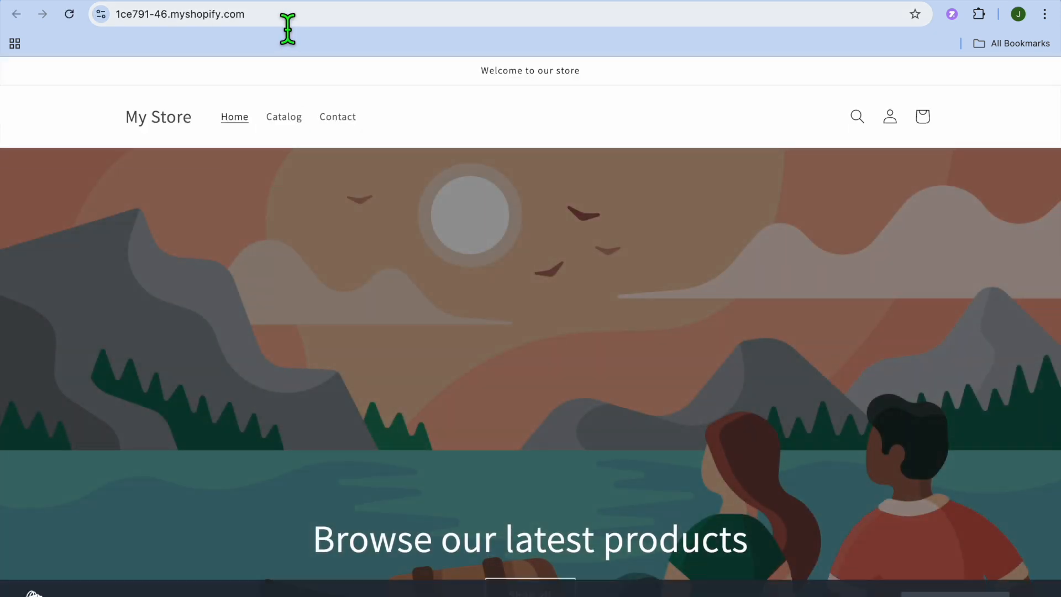
pyautogui.click(284, 19)
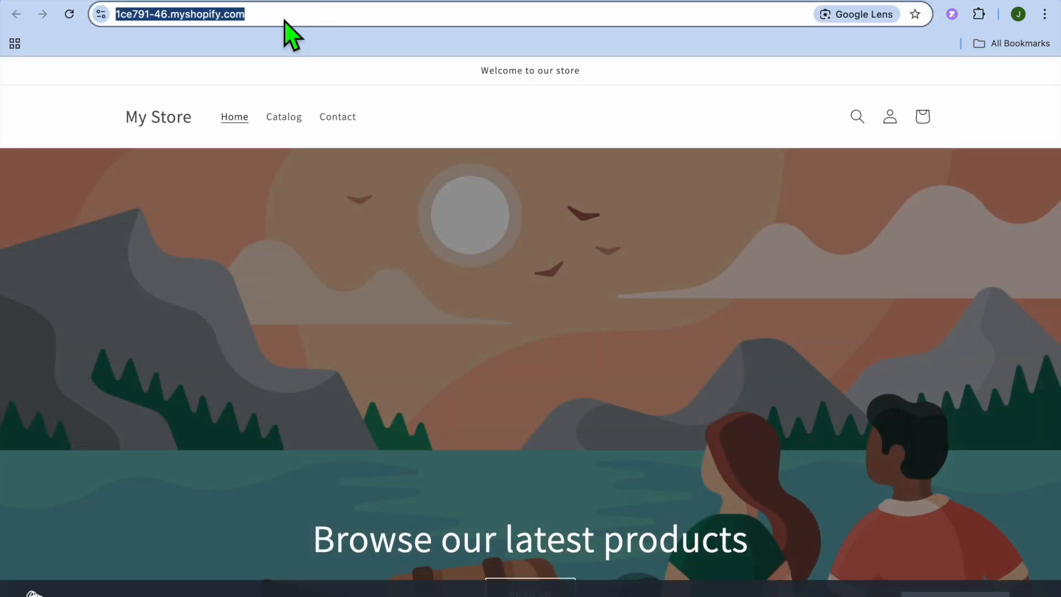
pyautogui.rightClick(285, 20)
pyautogui.click(338, 139)
pyautogui.click(425, 2)
pyautogui.click(522, 477)
pyautogui.rightClick(514, 466)
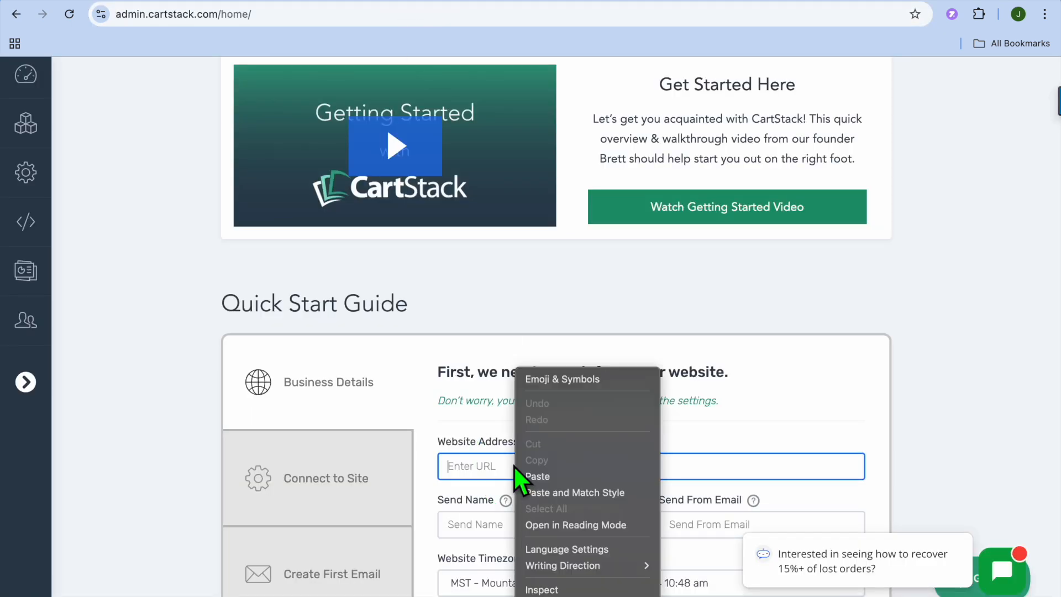
pyautogui.click(559, 478)
# Enter the sender's name and the send-from email in the business details and save the website details.
pyautogui.scroll(-3, 564, 492)
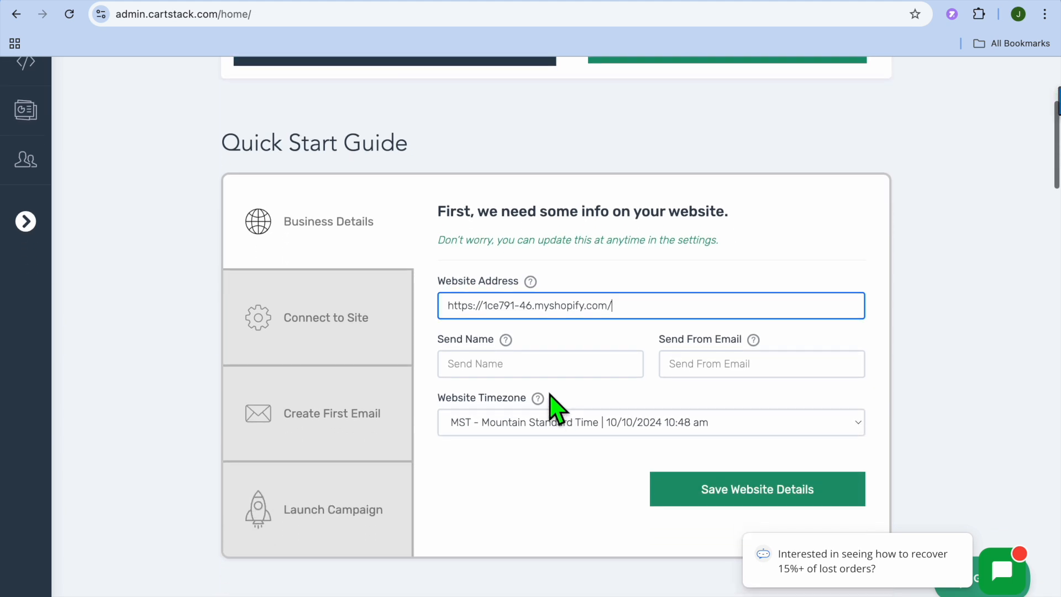
pyautogui.click(531, 377)
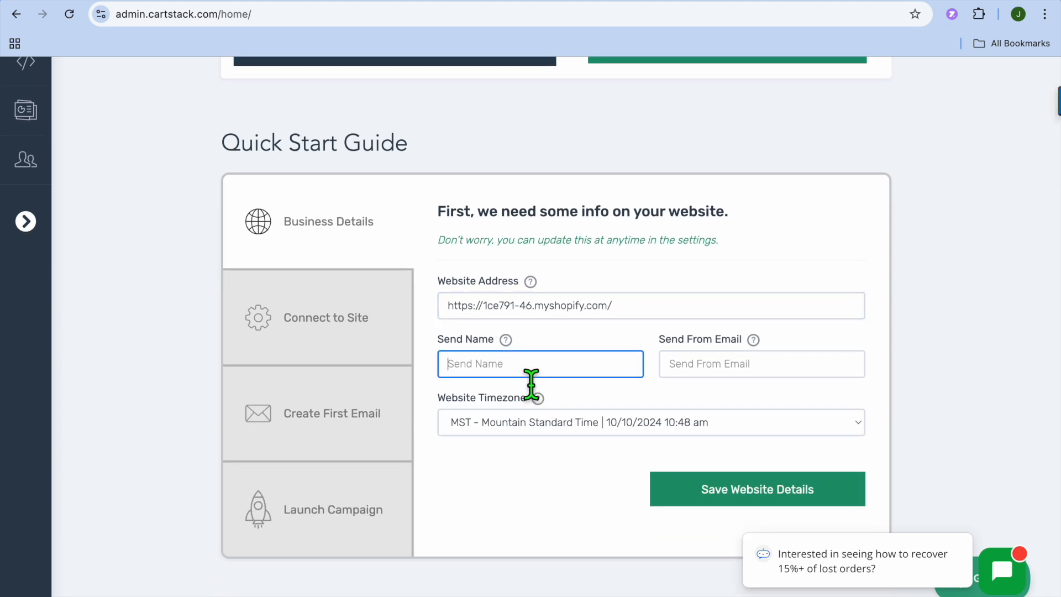
pyautogui.write('jason')
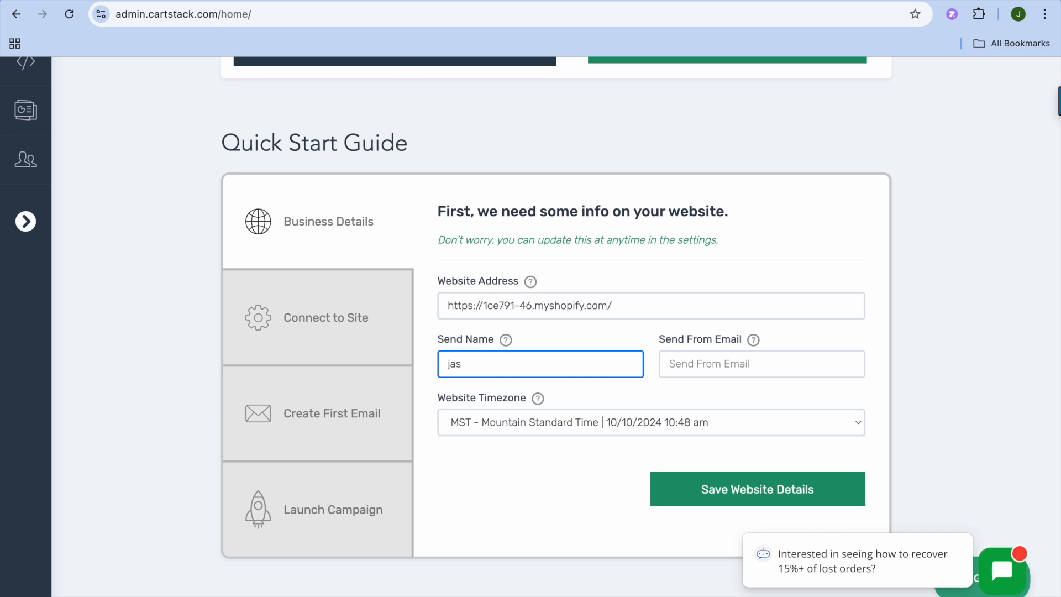
pyautogui.click(716, 376)
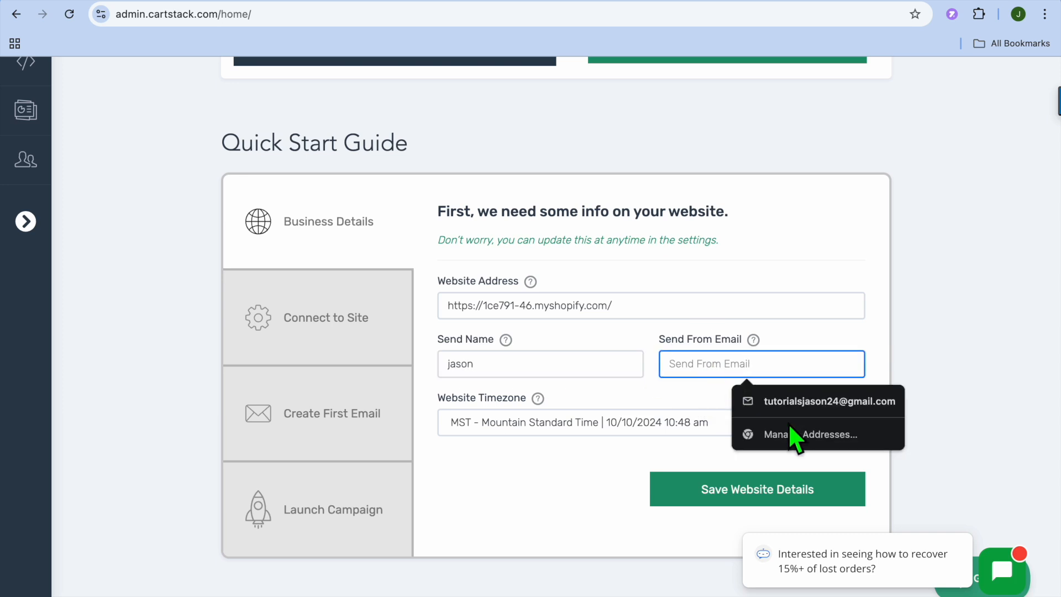
pyautogui.click(798, 402)
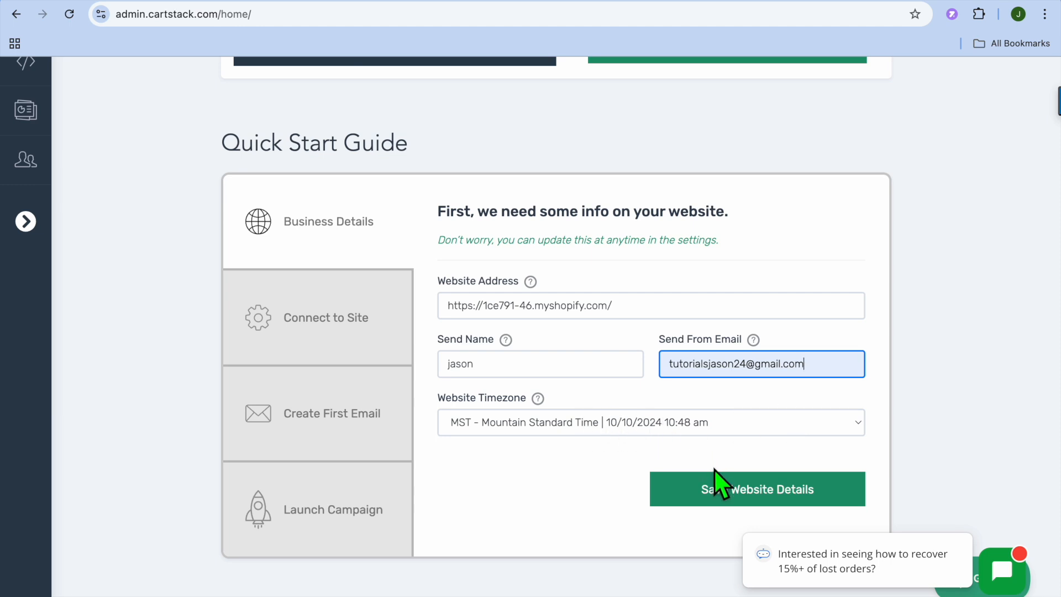
pyautogui.click(750, 490)
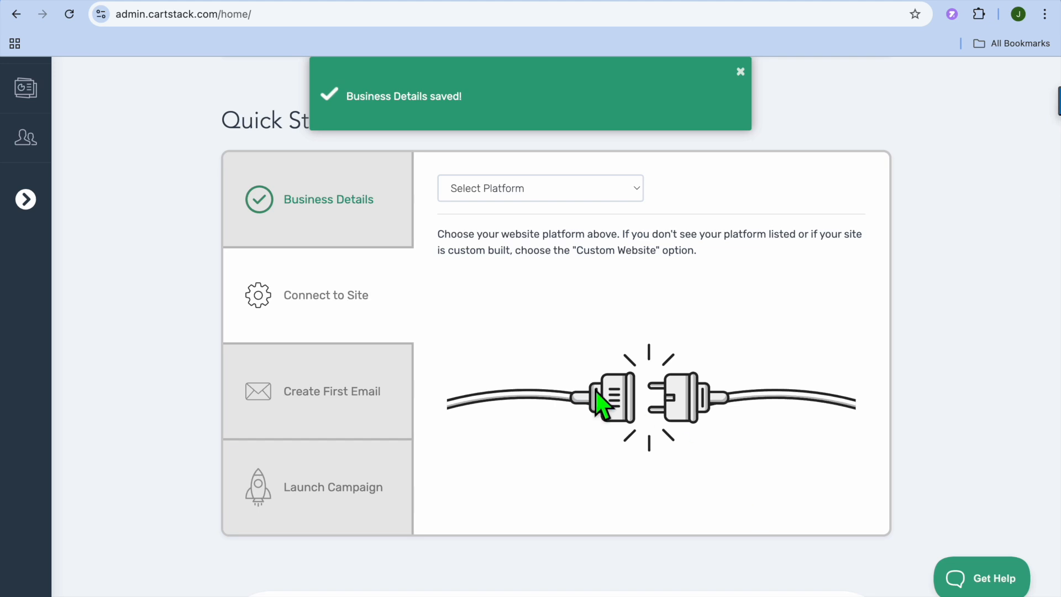
# Set the website platform to Shopify in the Connect to Site section.
pyautogui.click(559, 193)
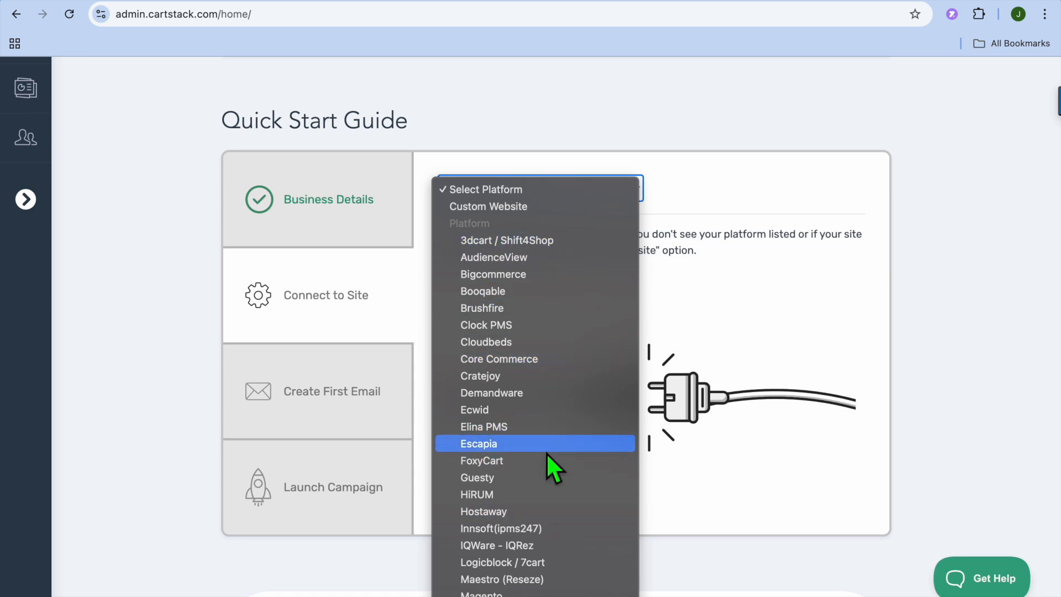
pyautogui.scroll(-5, 547, 453)
pyautogui.scroll(-4, 546, 452)
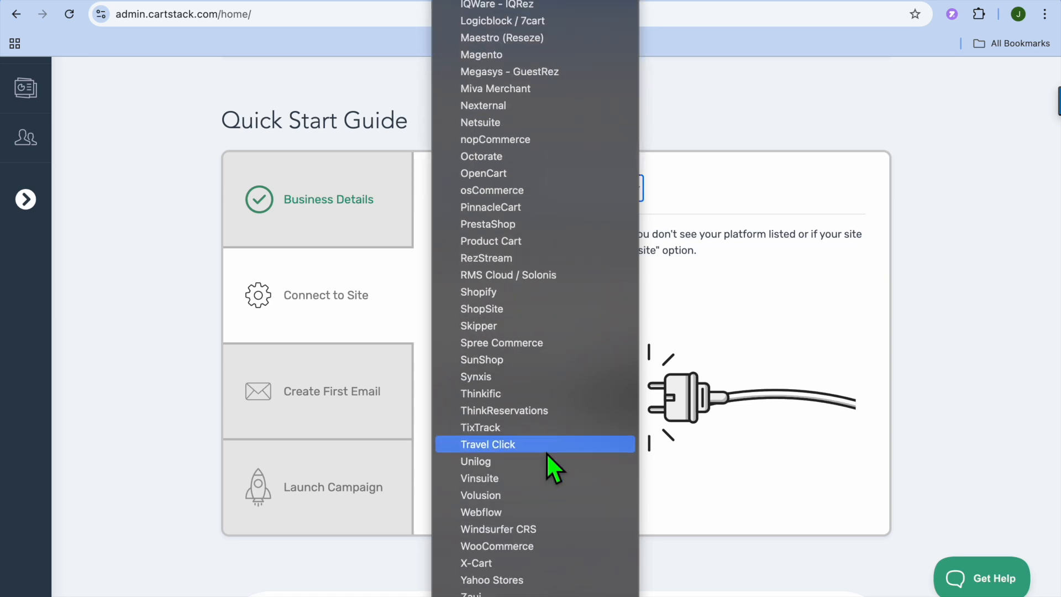
pyautogui.scroll(5, 546, 452)
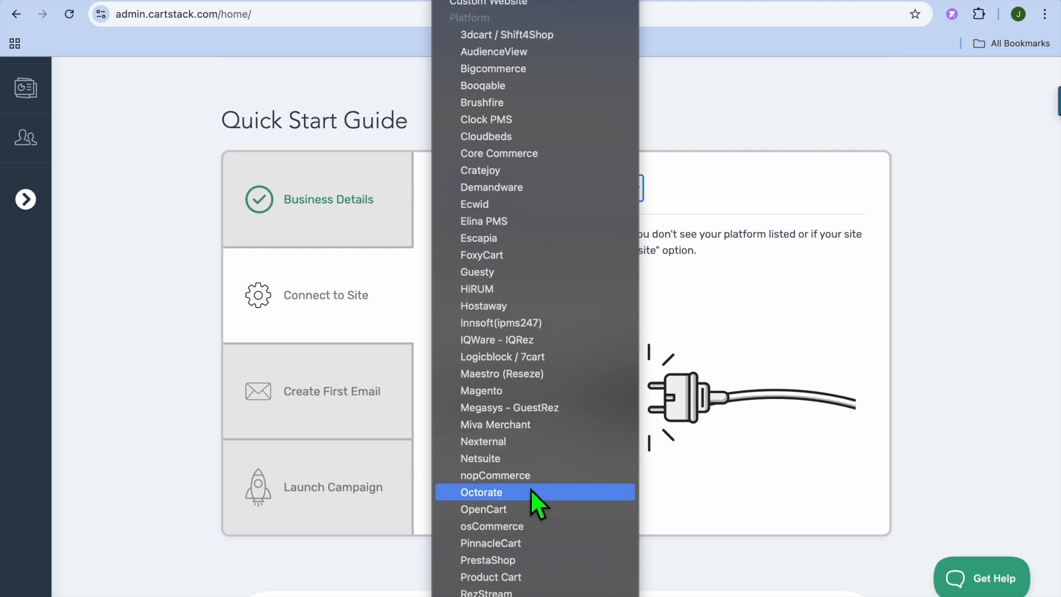
pyautogui.scroll(-5, 532, 489)
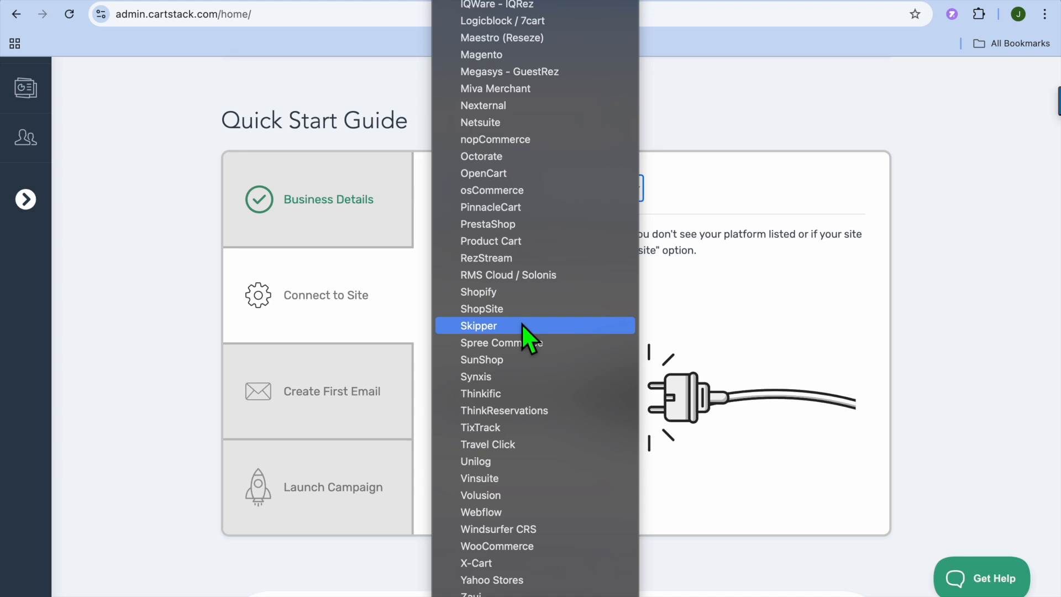
pyautogui.click(511, 293)
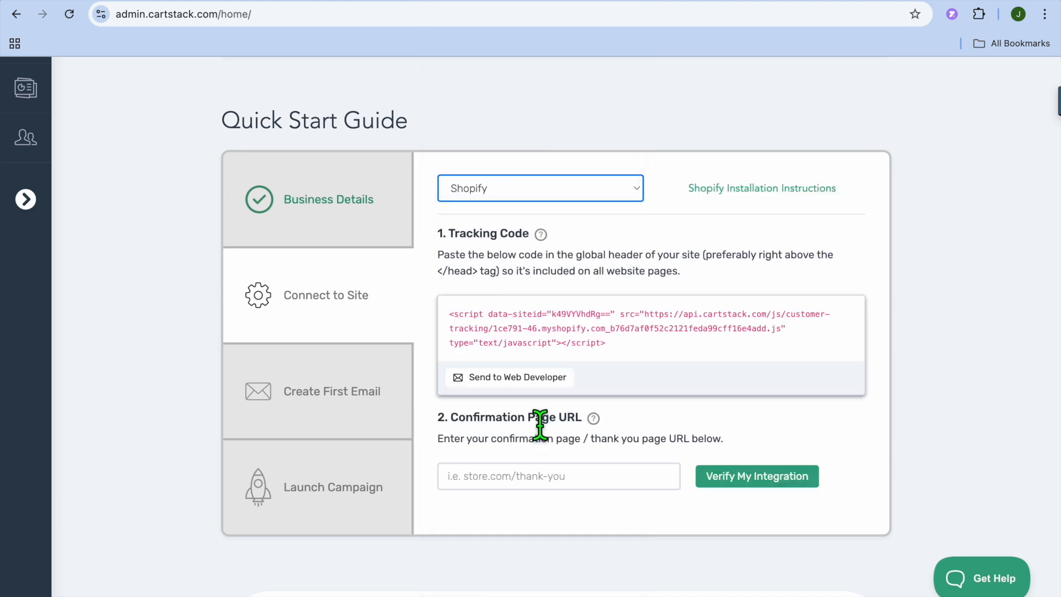
# Copy the full tracking code script from the Connect to Site section.
pyautogui.moveTo(611, 344); pyautogui.dragTo(450, 314)
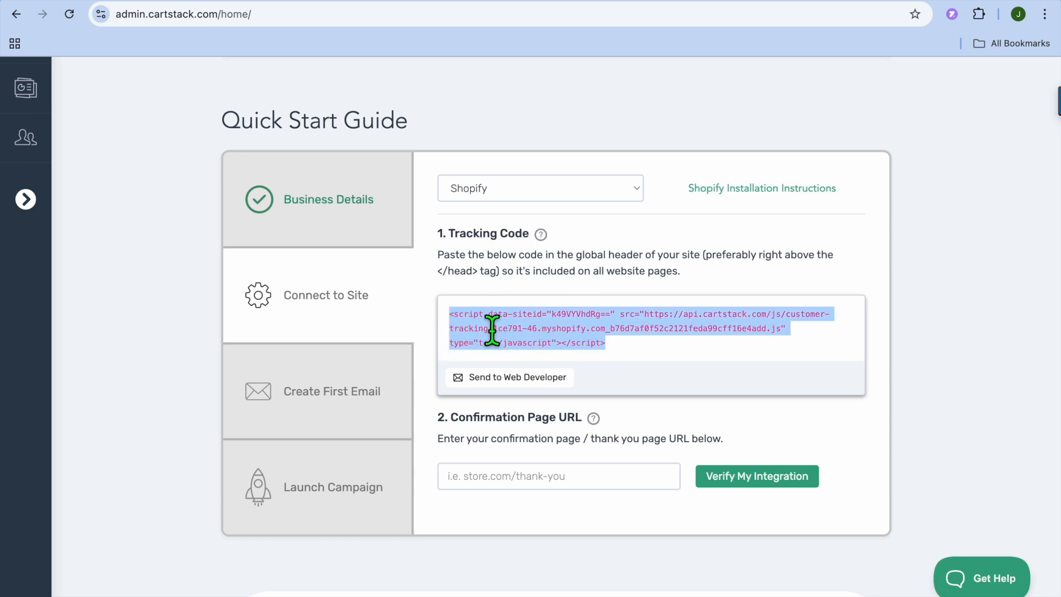
pyautogui.rightClick(484, 315)
pyautogui.click(519, 350)
# Switch to the Shopify admin and open the Dawn theme's layout file theme.liquid for code editing.
pyautogui.click(287, 0)
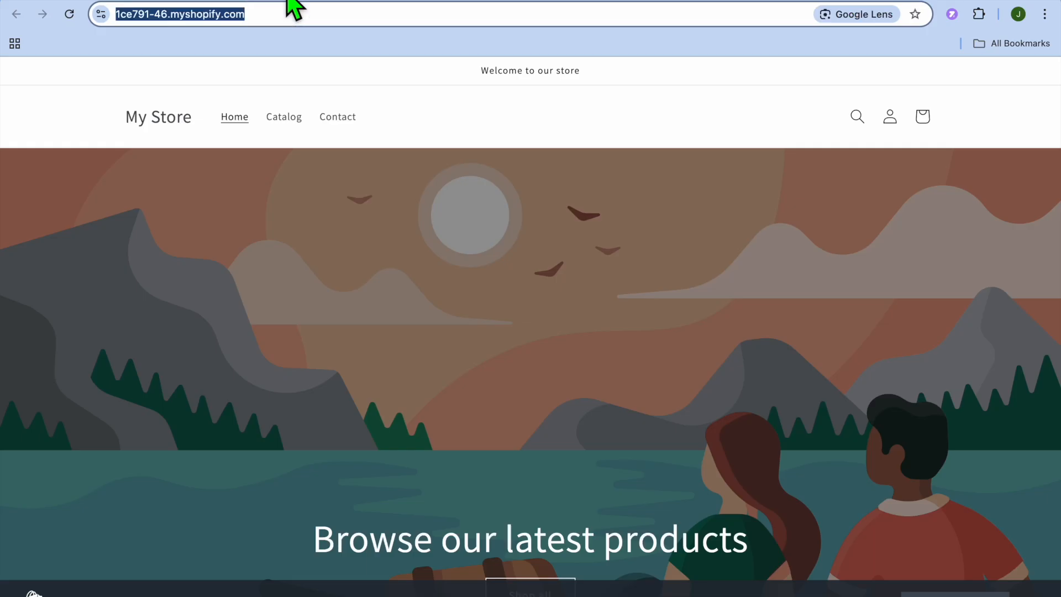
pyautogui.click(219, 0)
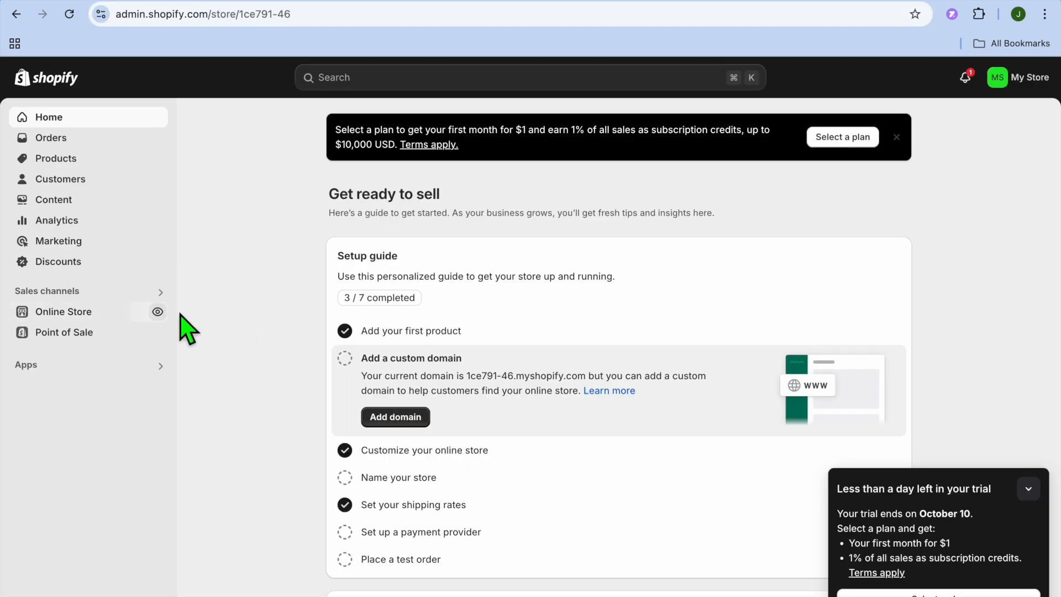
pyautogui.click(64, 312)
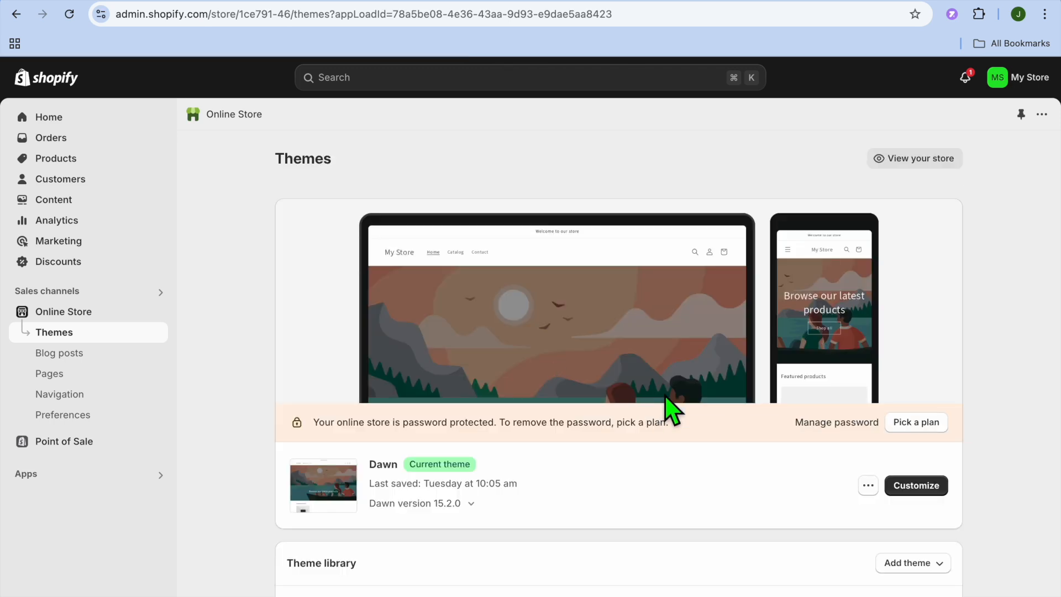
pyautogui.click(870, 486)
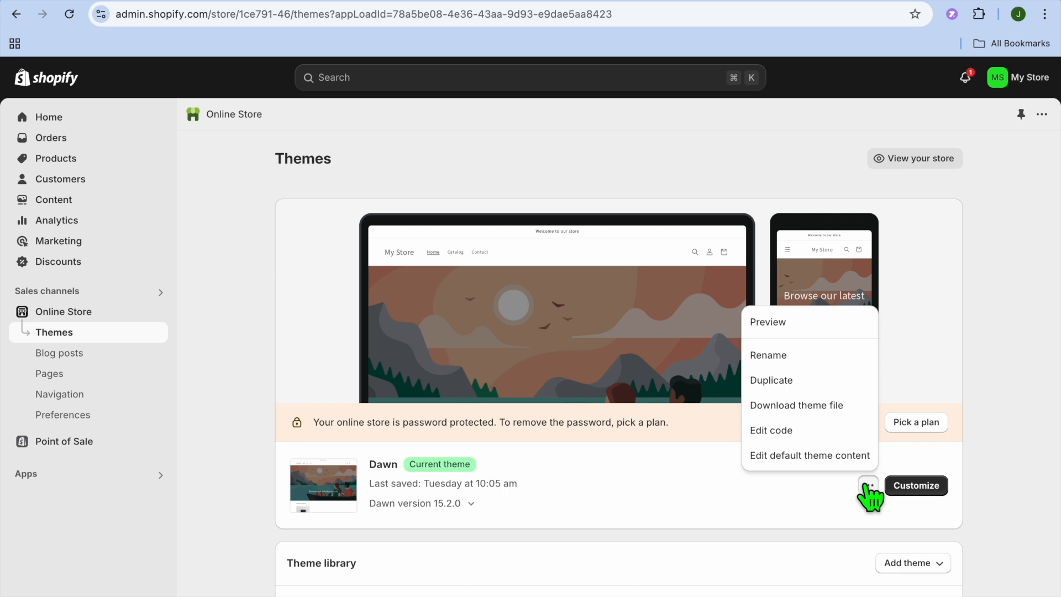
pyautogui.click(808, 431)
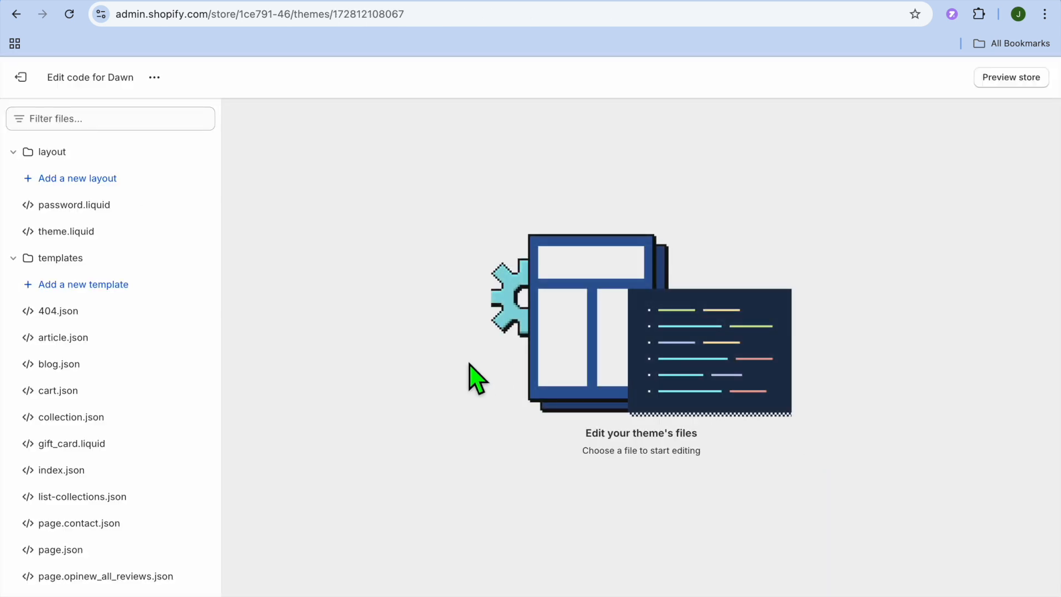
pyautogui.click(89, 232)
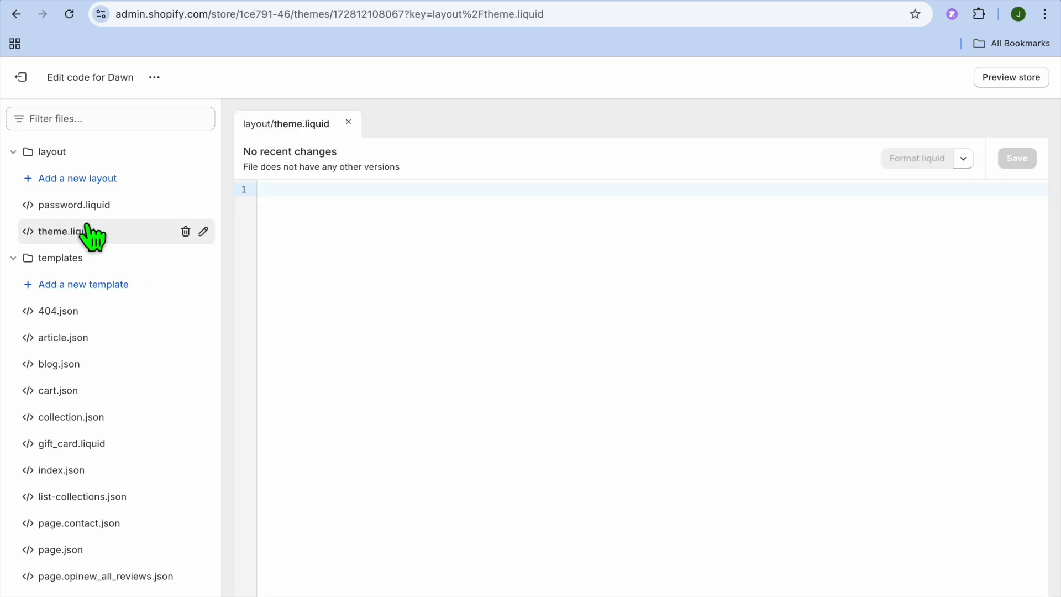
# Copy the </head> tag from CartStack's tracking code instructions and find it in Shopify's theme.liquid file.
pyautogui.click(461, 423)
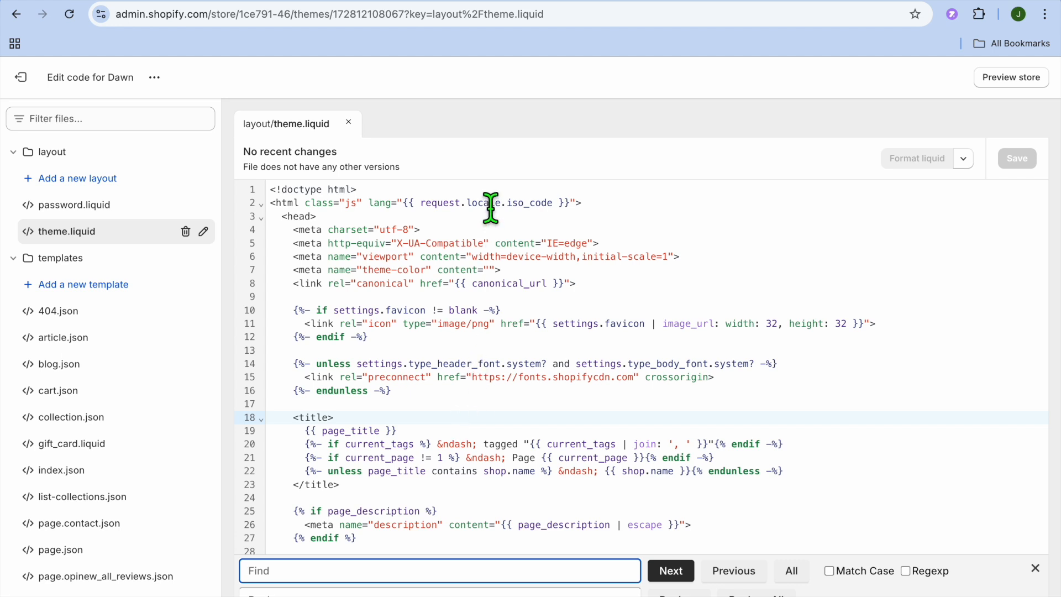
pyautogui.click(401, 1)
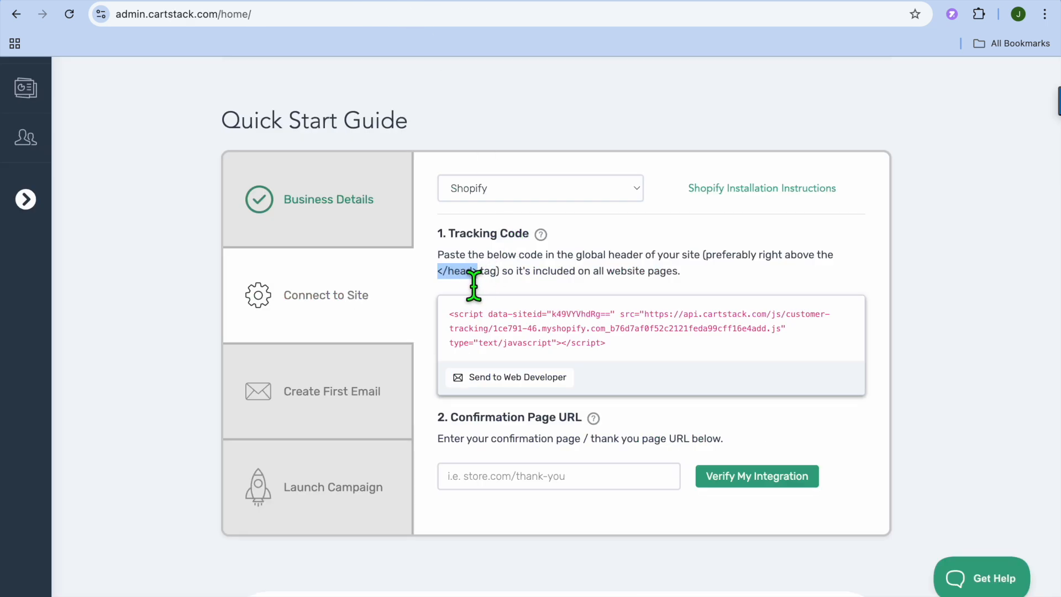
pyautogui.rightClick(455, 273)
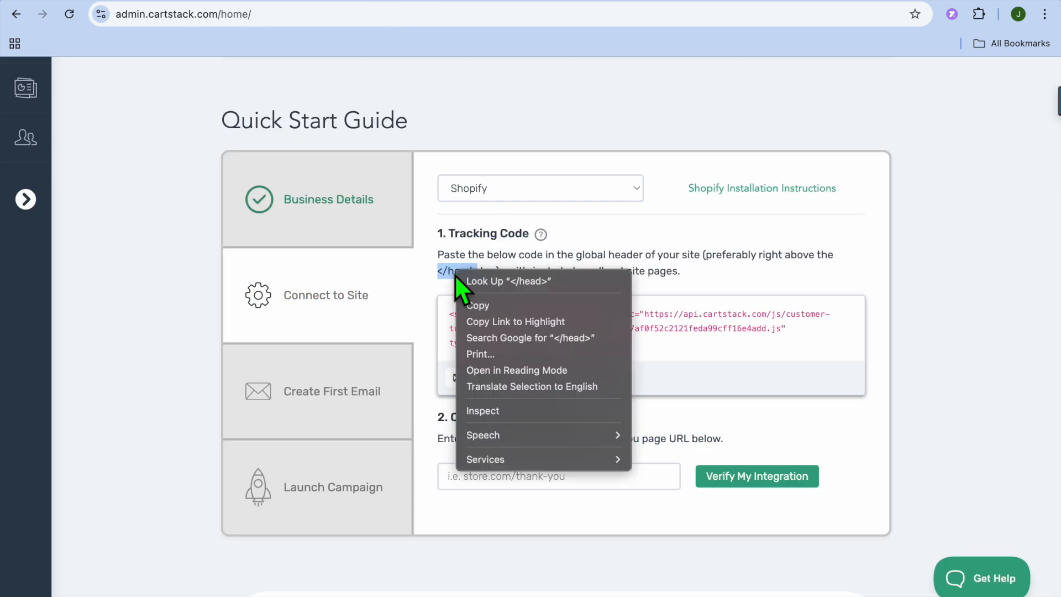
pyautogui.click(495, 310)
pyautogui.click(210, 2)
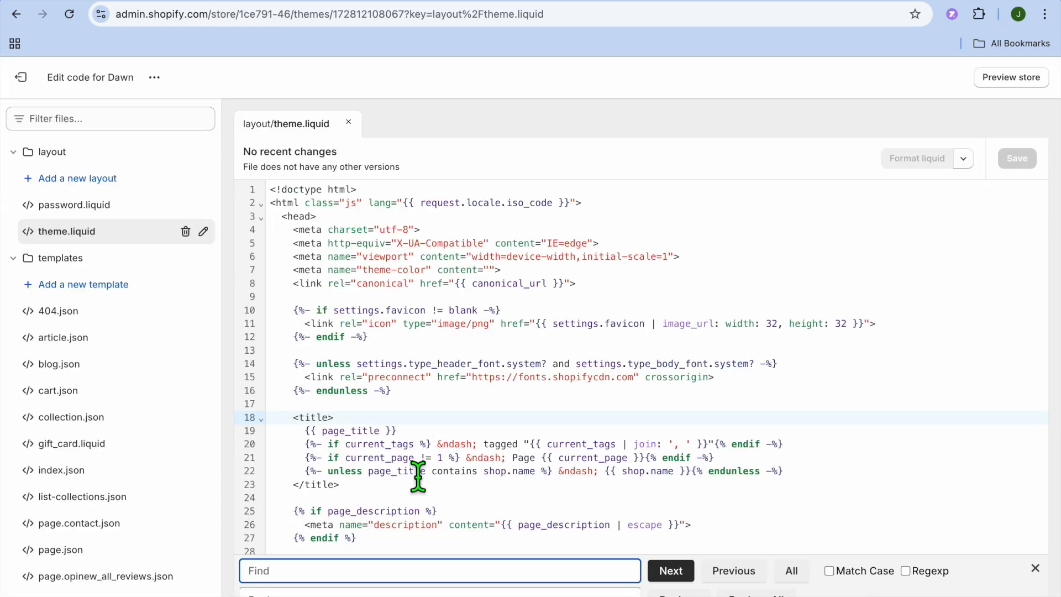
pyautogui.rightClick(390, 581)
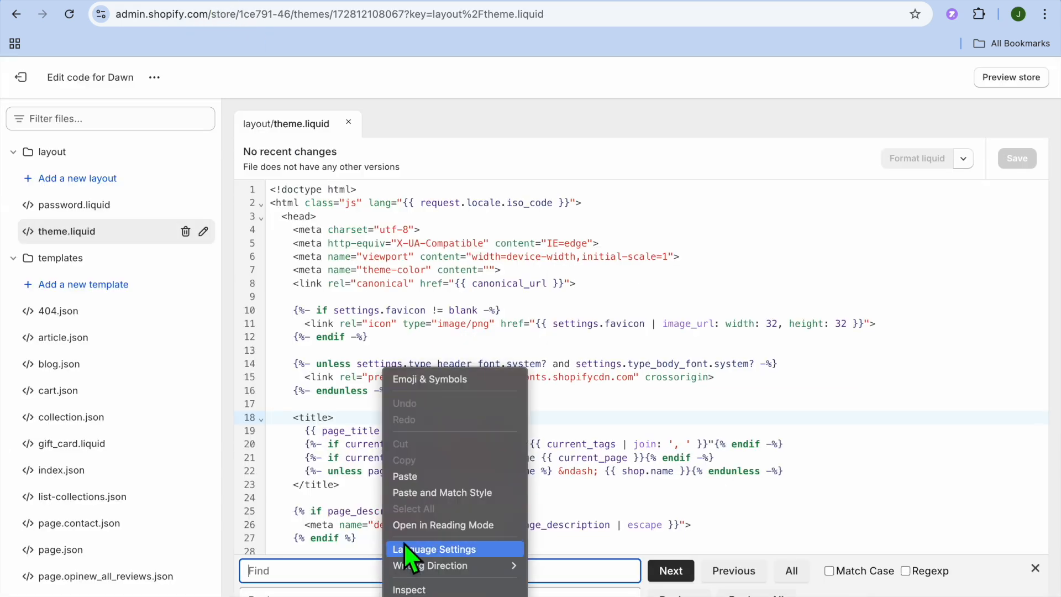
pyautogui.click(411, 476)
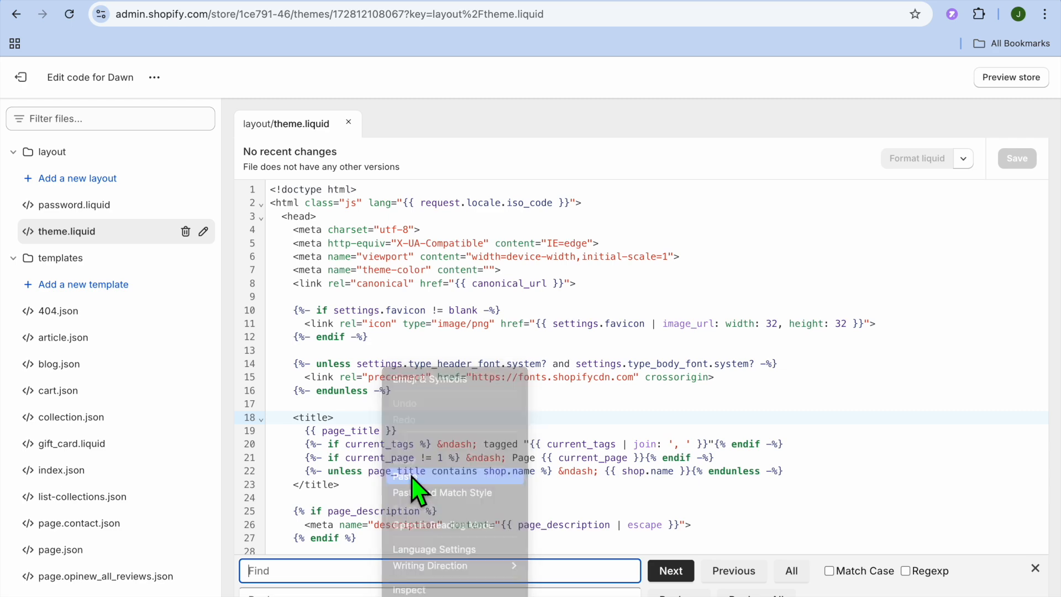
pyautogui.click(671, 571)
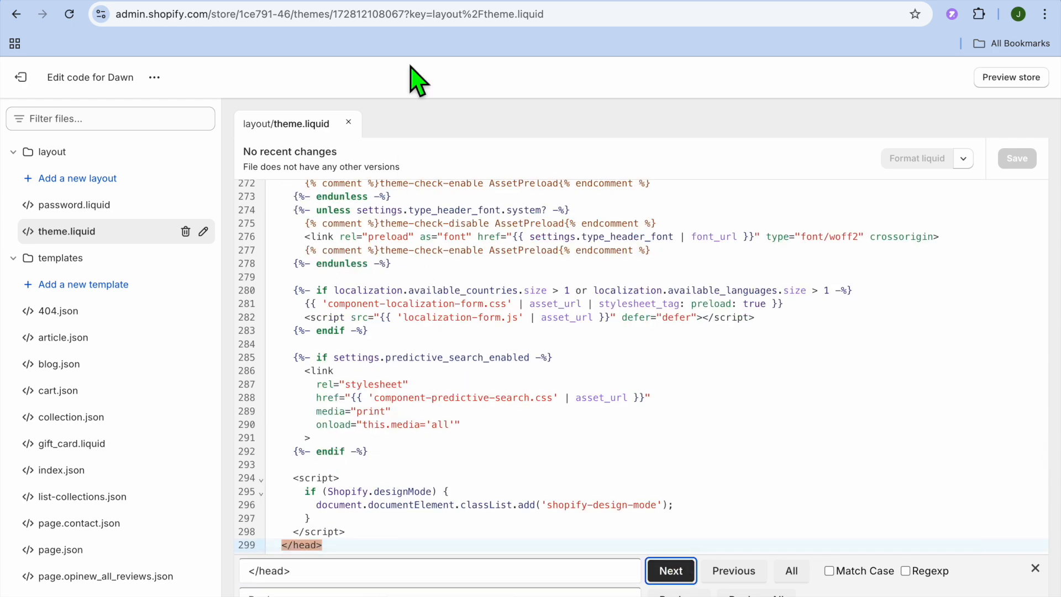
# Return to CartStack and copy the complete tracking code script for the store.
pyautogui.click(415, 4)
pyautogui.click(489, 313)
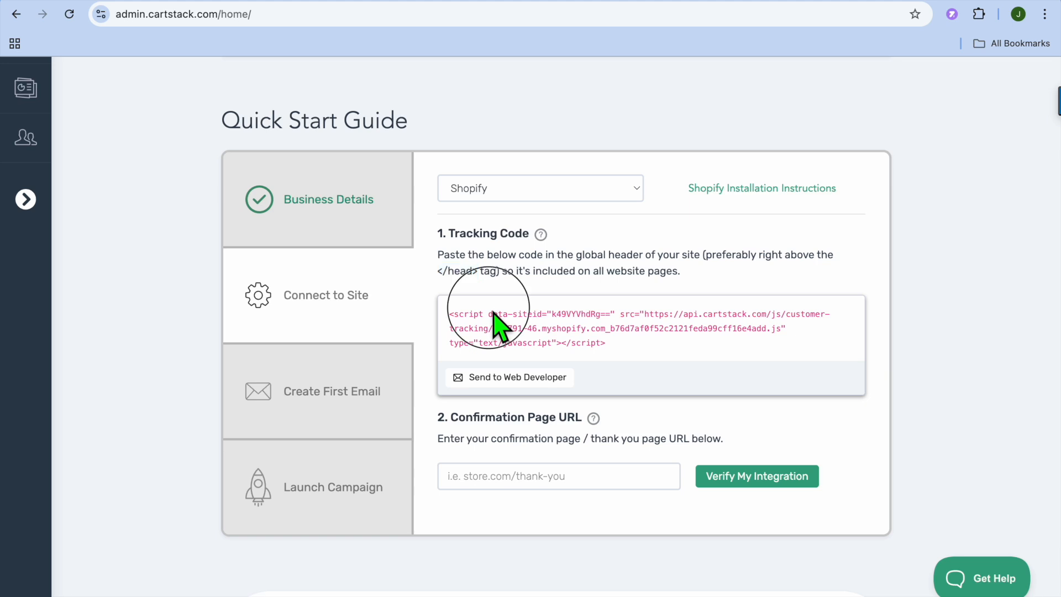
pyautogui.moveTo(607, 344); pyautogui.dragTo(447, 313)
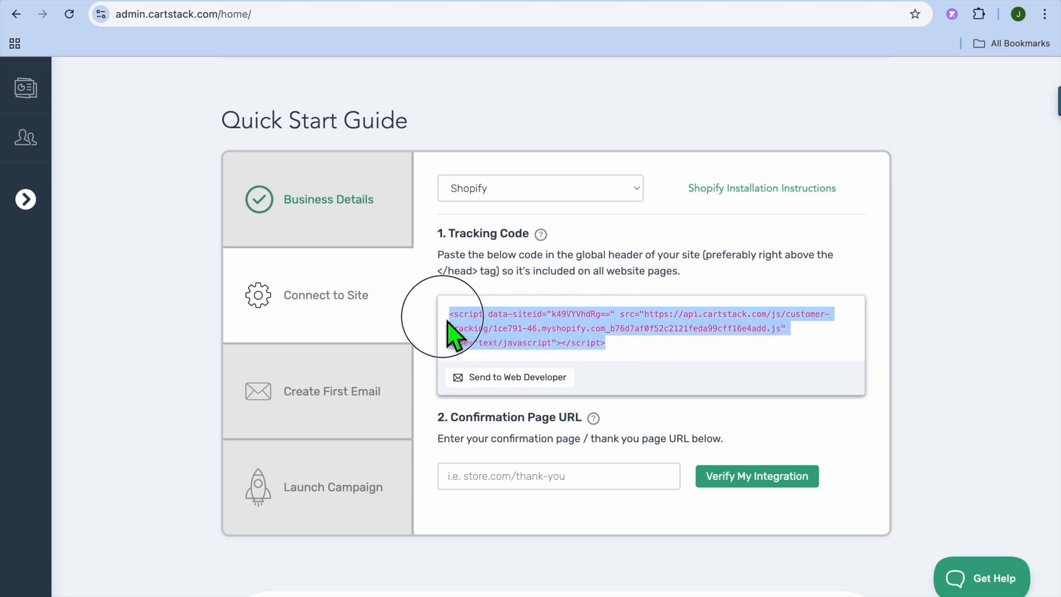
pyautogui.rightClick(475, 324)
pyautogui.click(506, 353)
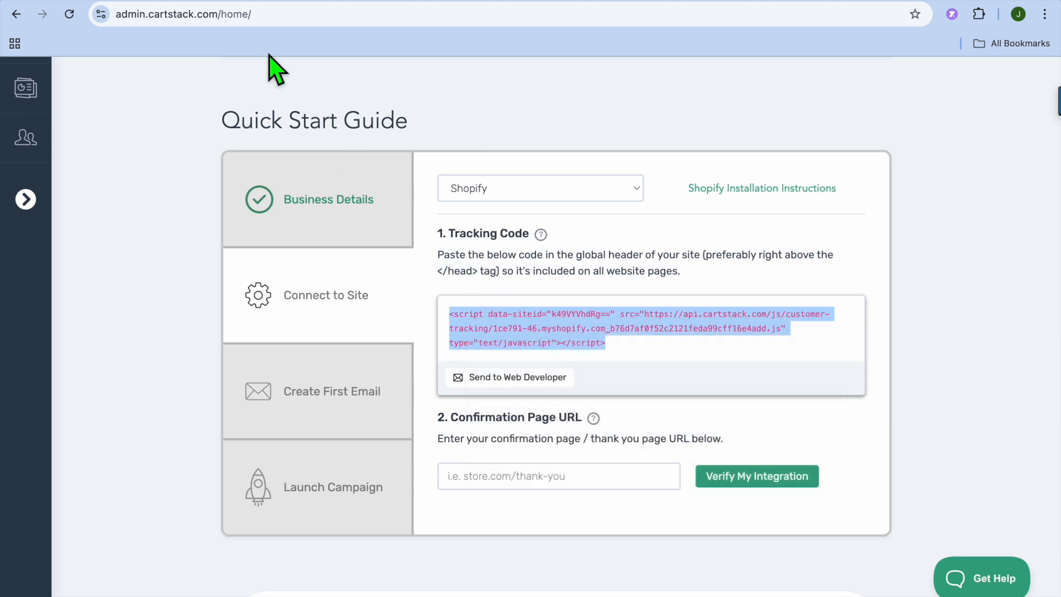
# Switch to the Shopify code editor, paste the tracking script on line 299 of theme.liquid at the </head> tag, and save the file.
pyautogui.click(217, 1)
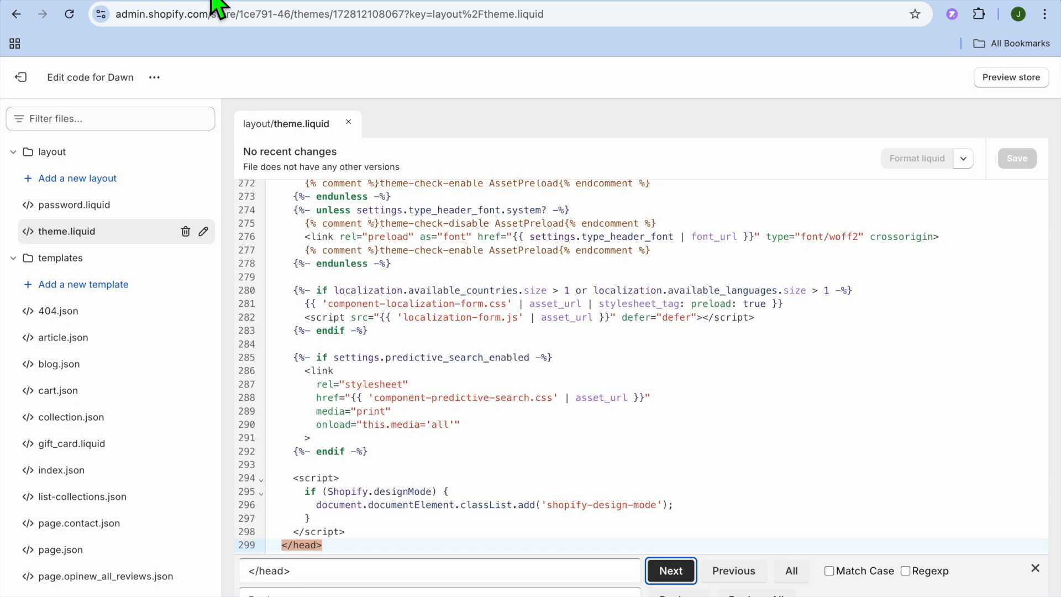
pyautogui.click(366, 539)
pyautogui.press('Return')
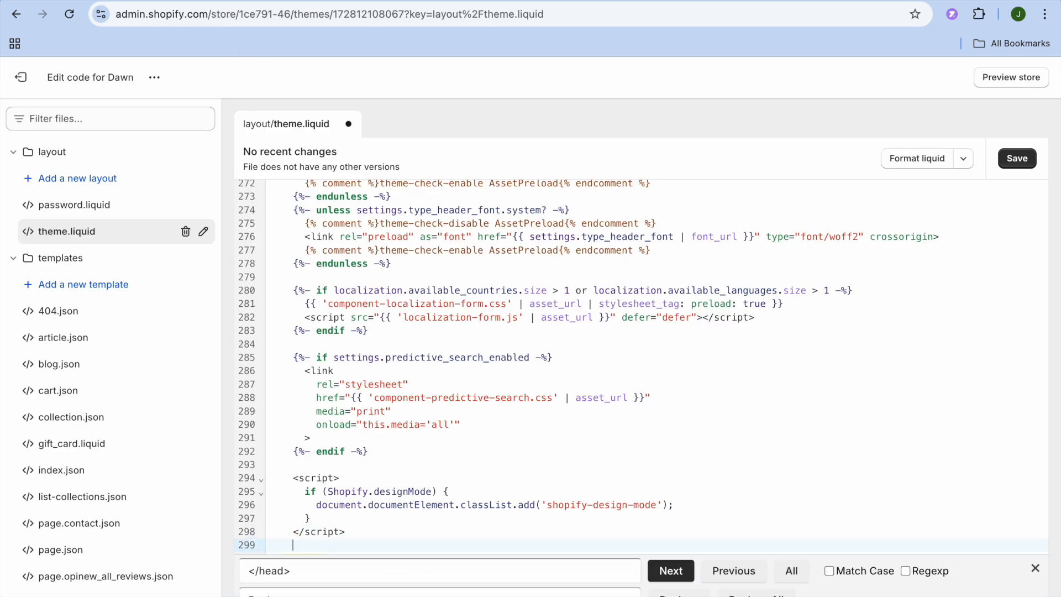
pyautogui.rightClick(308, 549)
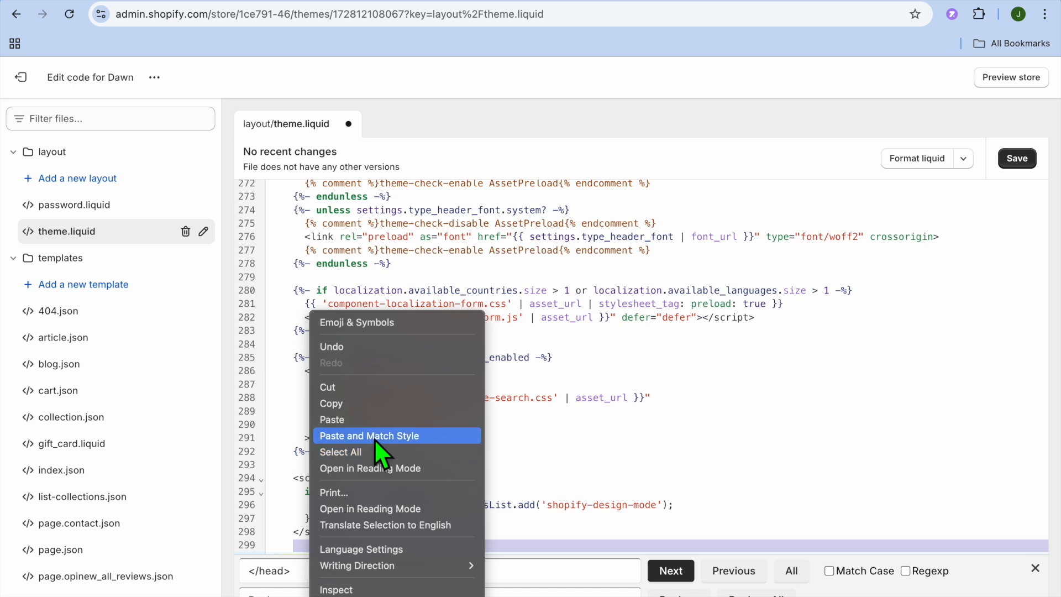
pyautogui.click(366, 419)
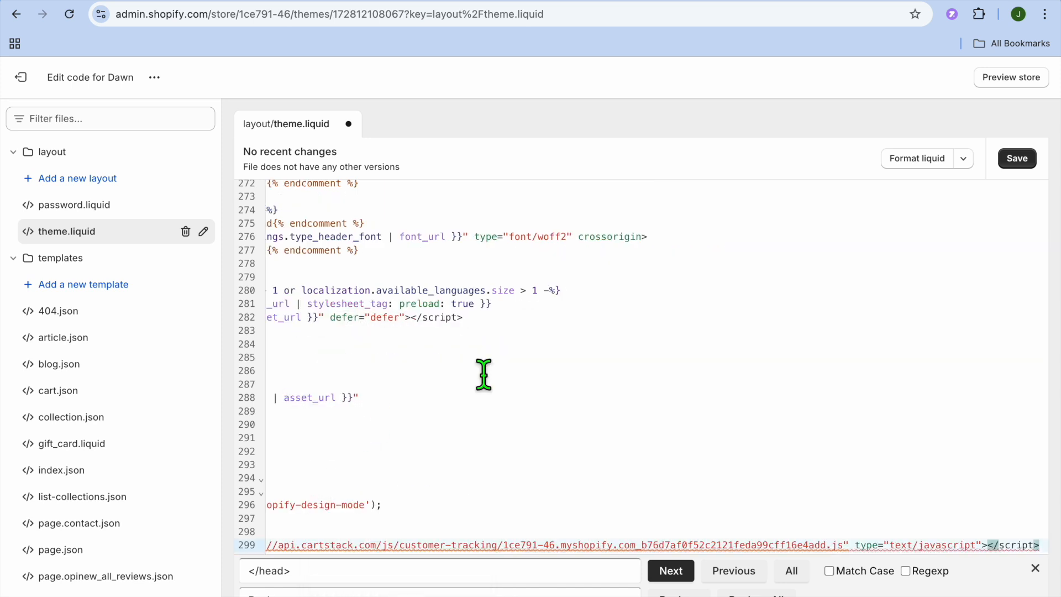
pyautogui.click(1027, 161)
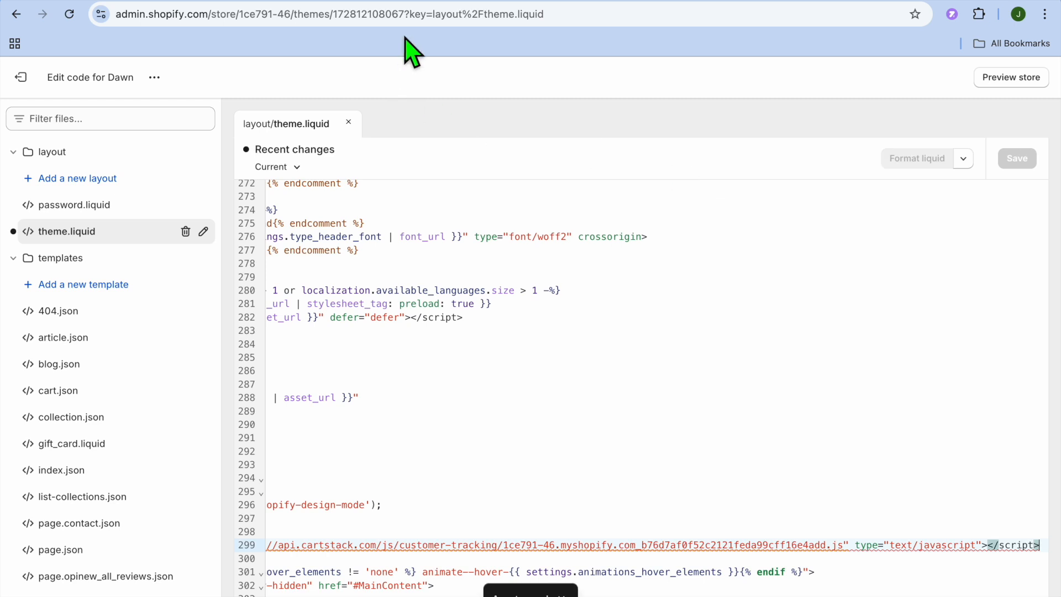
pyautogui.click(400, 3)
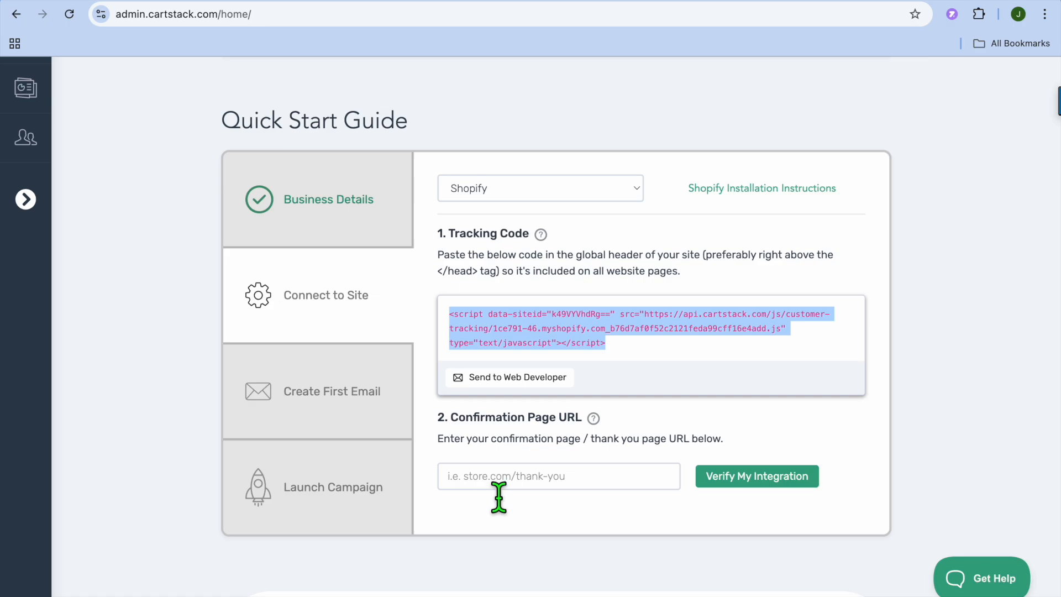
pyautogui.click(285, 3)
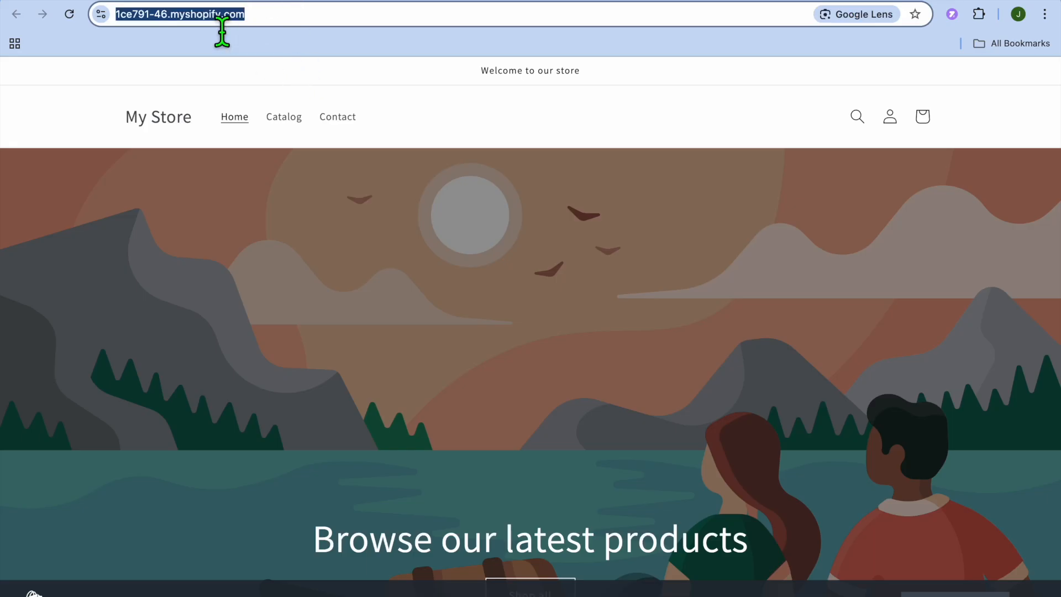
pyautogui.rightClick(214, 17)
pyautogui.click(261, 141)
pyautogui.click(421, 5)
pyautogui.click(498, 476)
pyautogui.rightClick(486, 476)
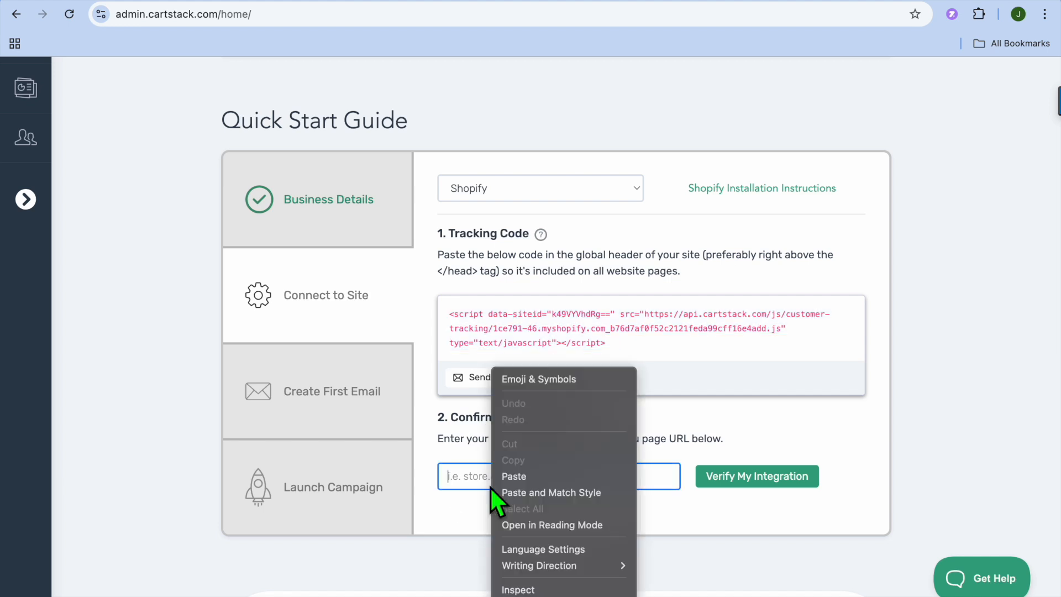
pyautogui.click(528, 485)
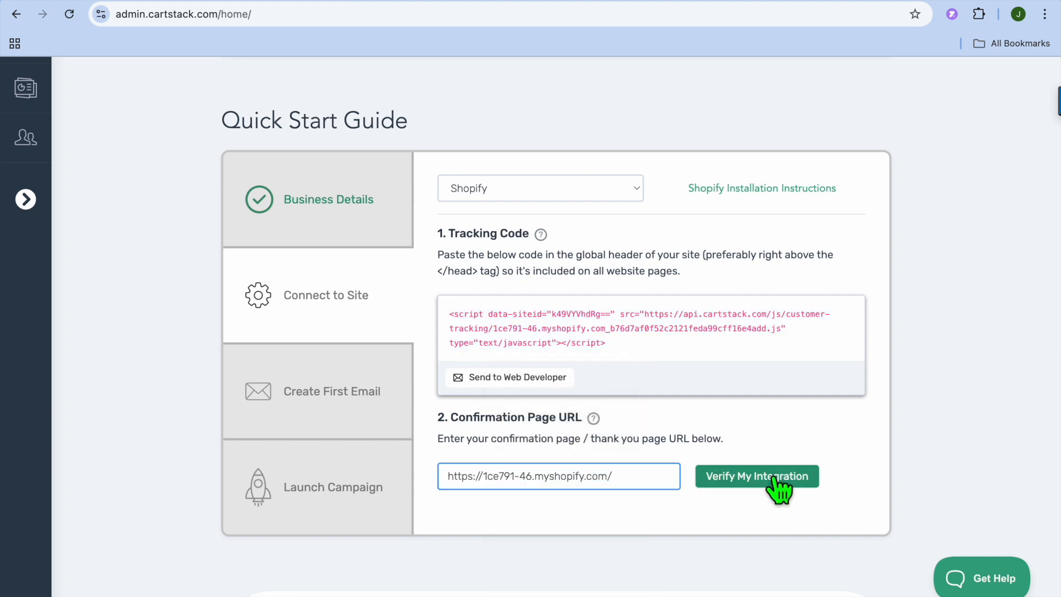
pyautogui.click(717, 478)
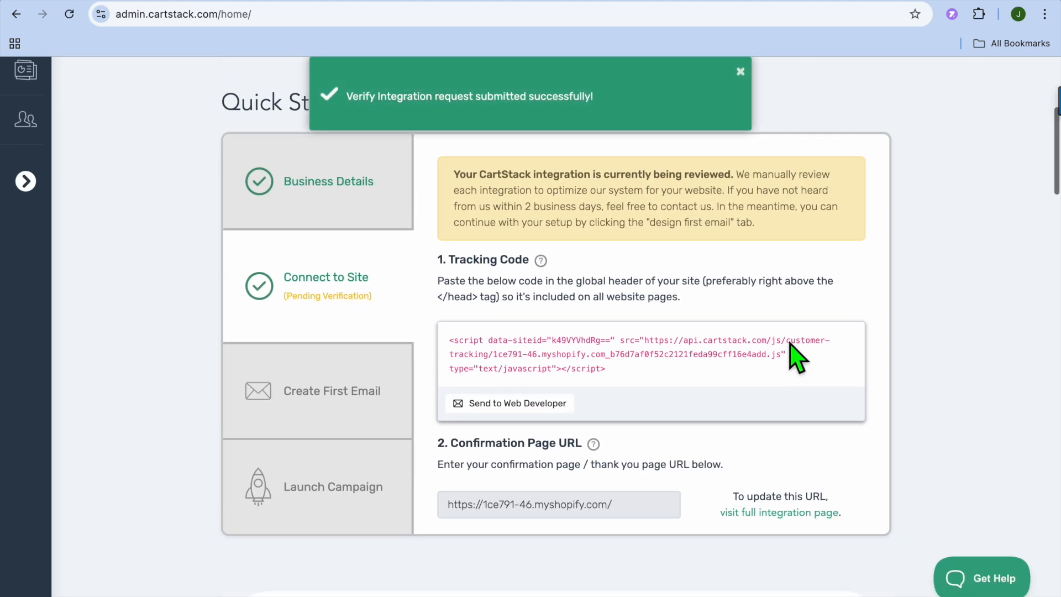
# Start designing the first abandoned cart email by adding a new email to the Cart Abandonment campaign.
pyautogui.scroll(-1, 790, 344)
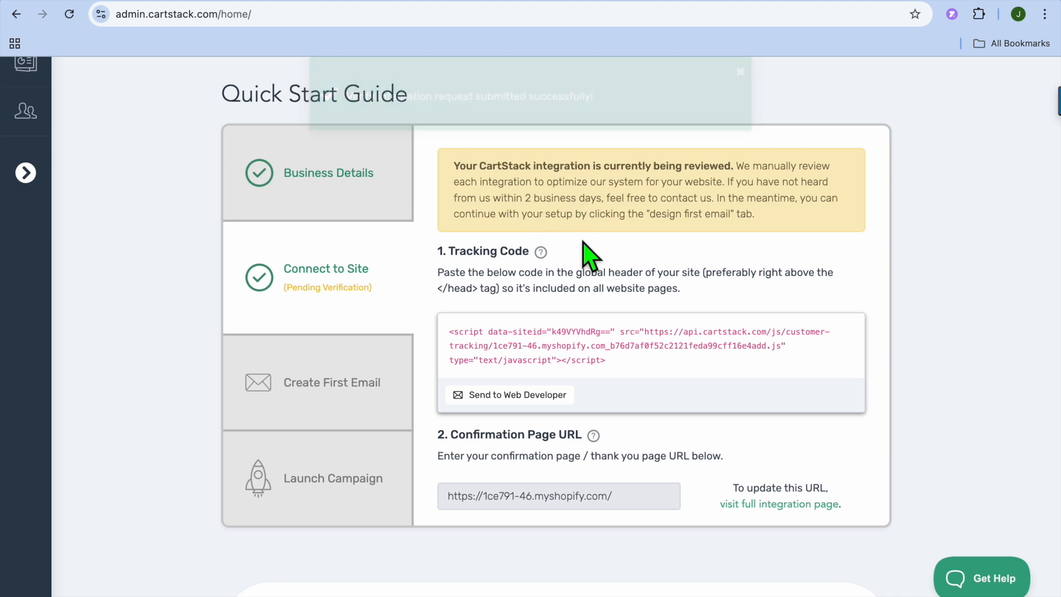
pyautogui.click(365, 398)
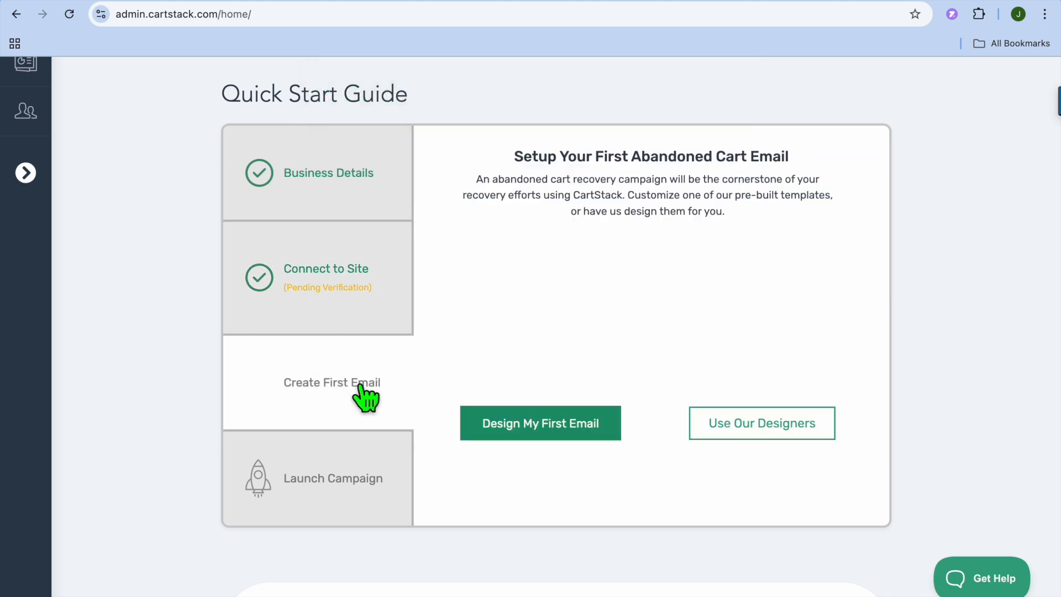
pyautogui.click(561, 434)
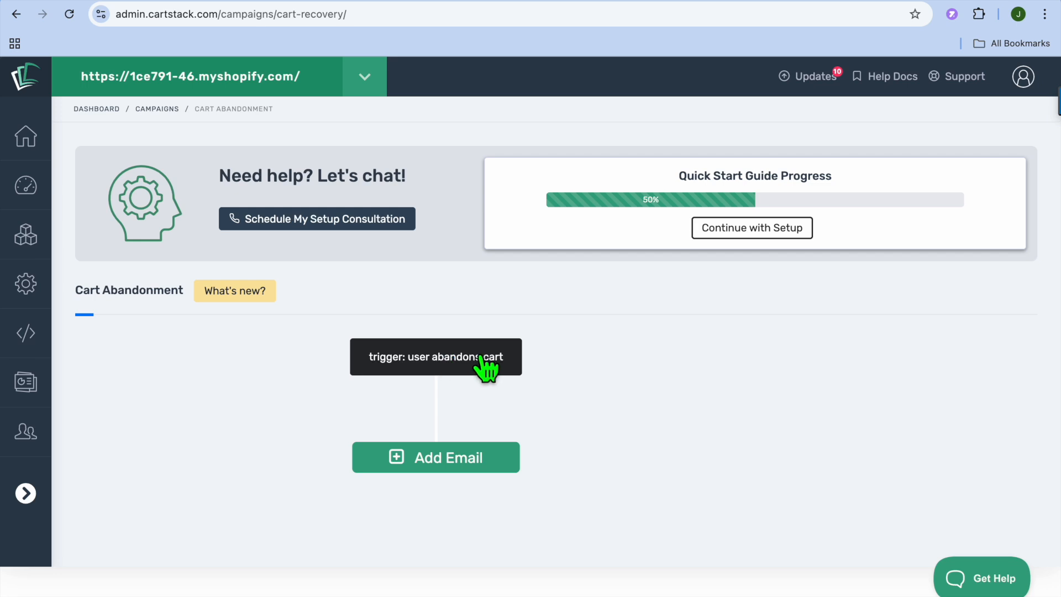
pyautogui.click(463, 461)
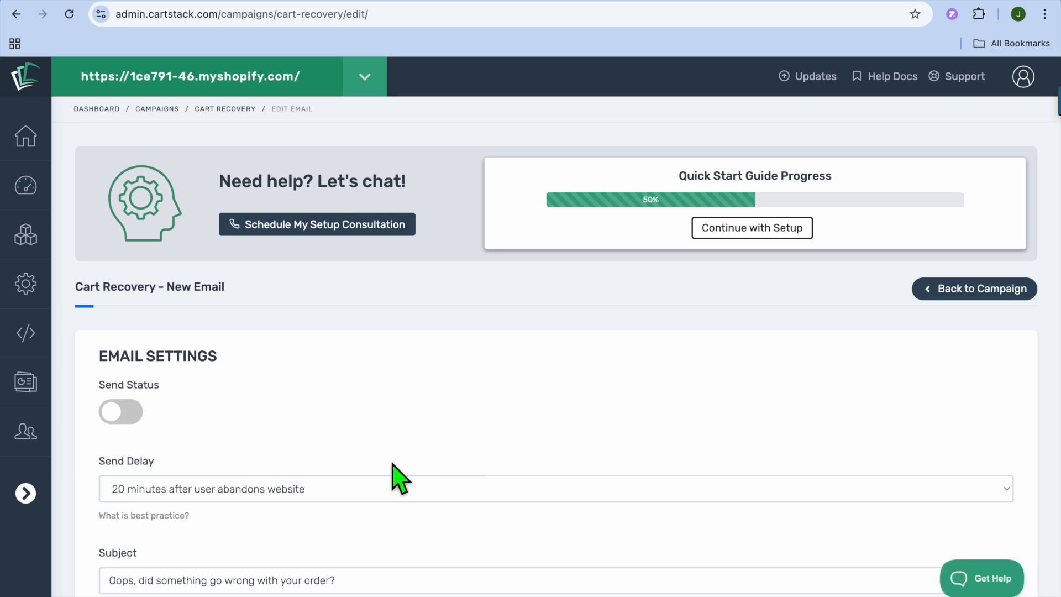
# Turn on the new email's Send Status and set its Send Delay to 30 minutes after user abandons website.
pyautogui.scroll(-3, 307, 462)
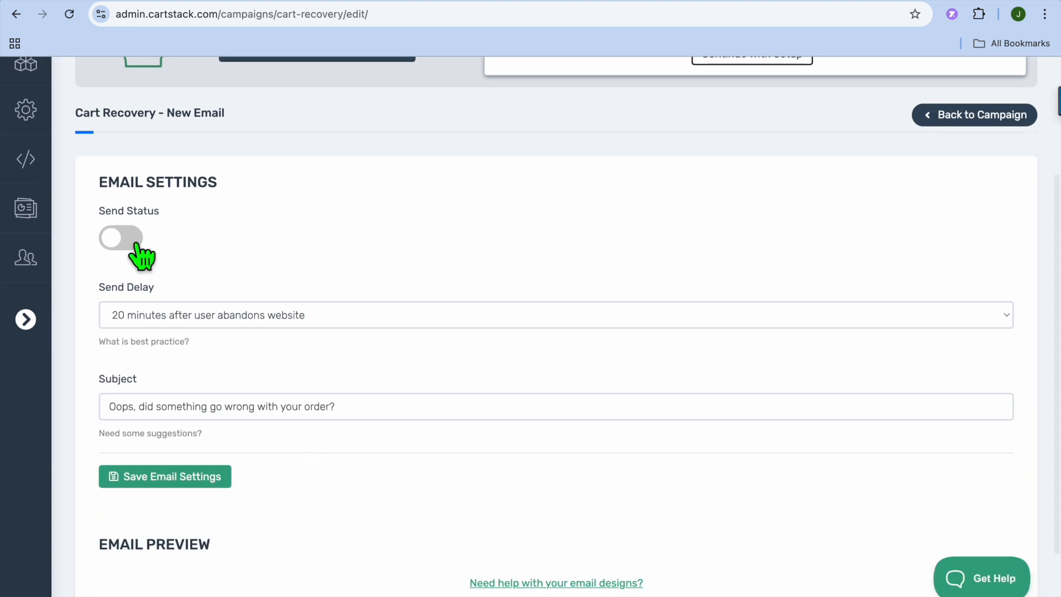
pyautogui.click(125, 243)
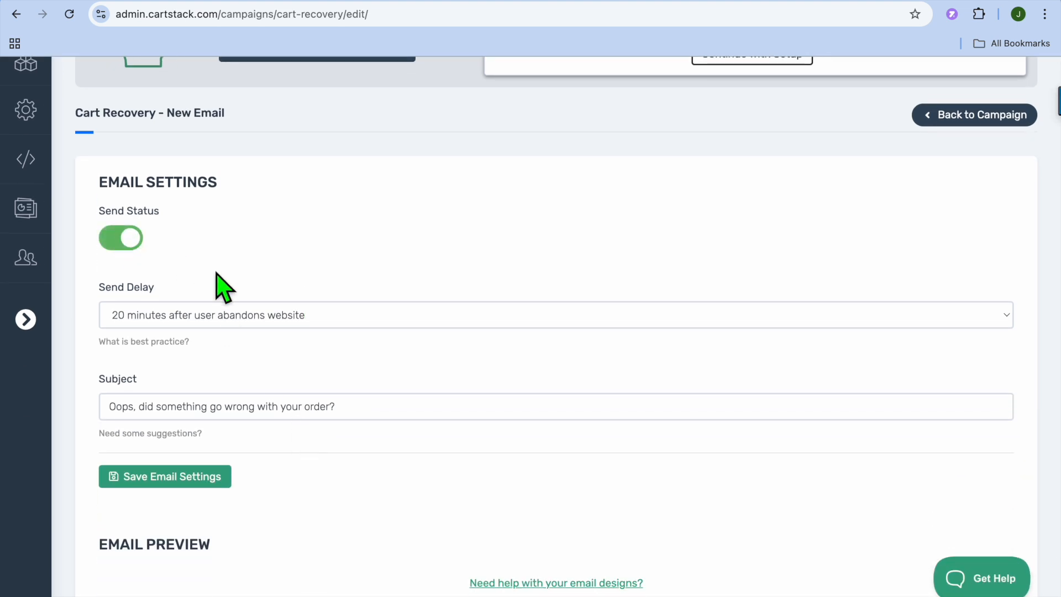
pyautogui.click(331, 315)
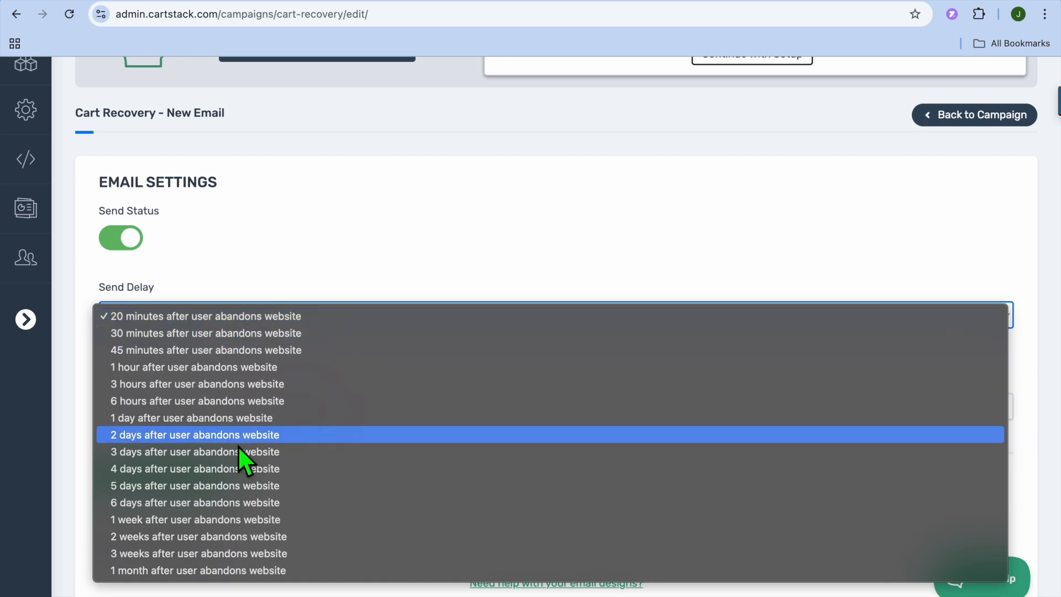
pyautogui.click(283, 332)
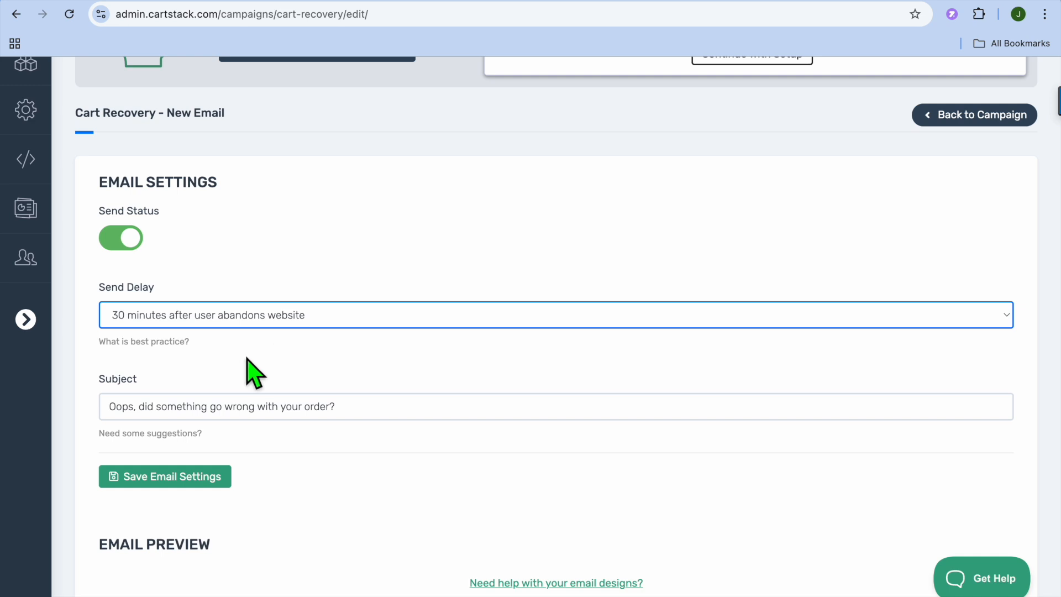
# Create the email's content from the Ecommerce system template Abandoned Cart (Incentive).
pyautogui.scroll(-3, 254, 371)
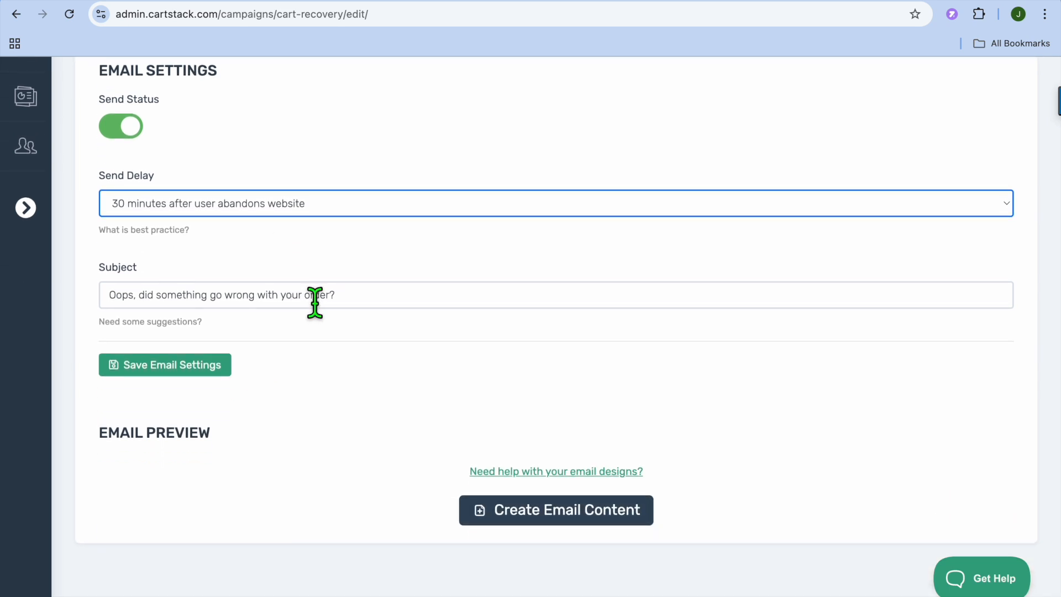
pyautogui.click(534, 513)
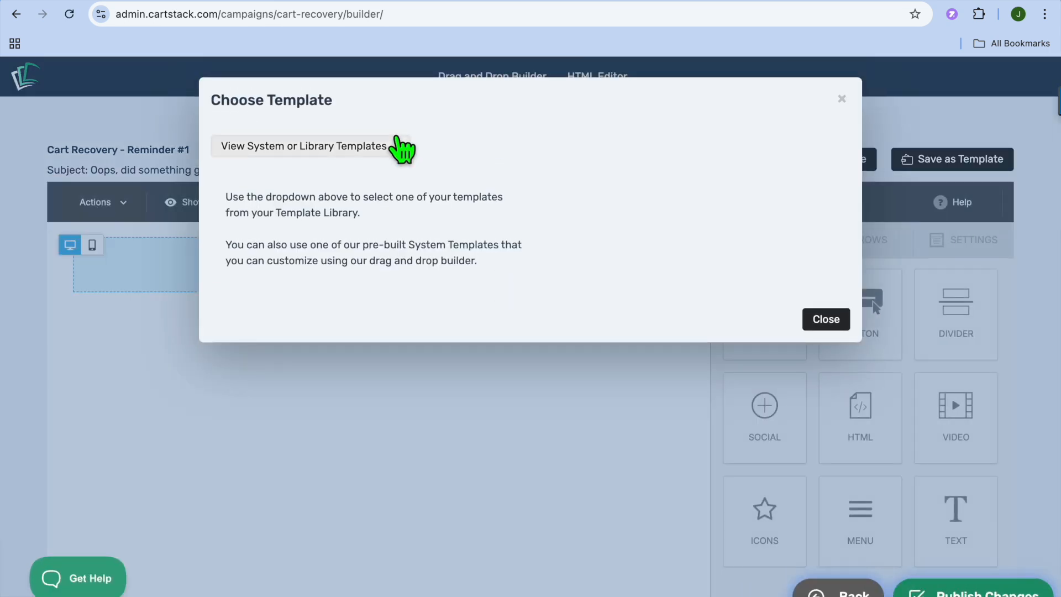
pyautogui.click(394, 161)
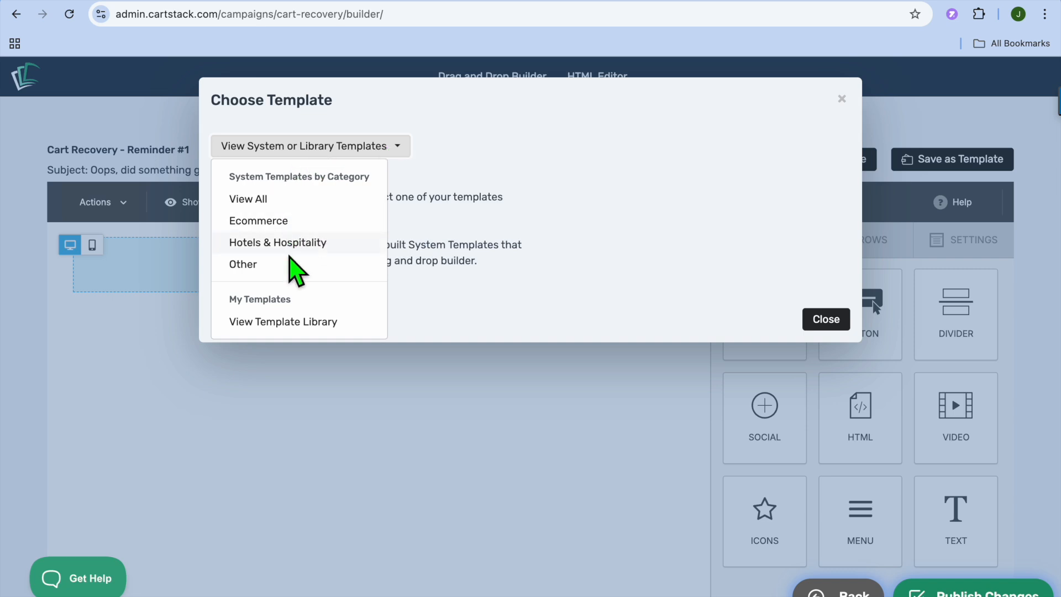
pyautogui.click(288, 223)
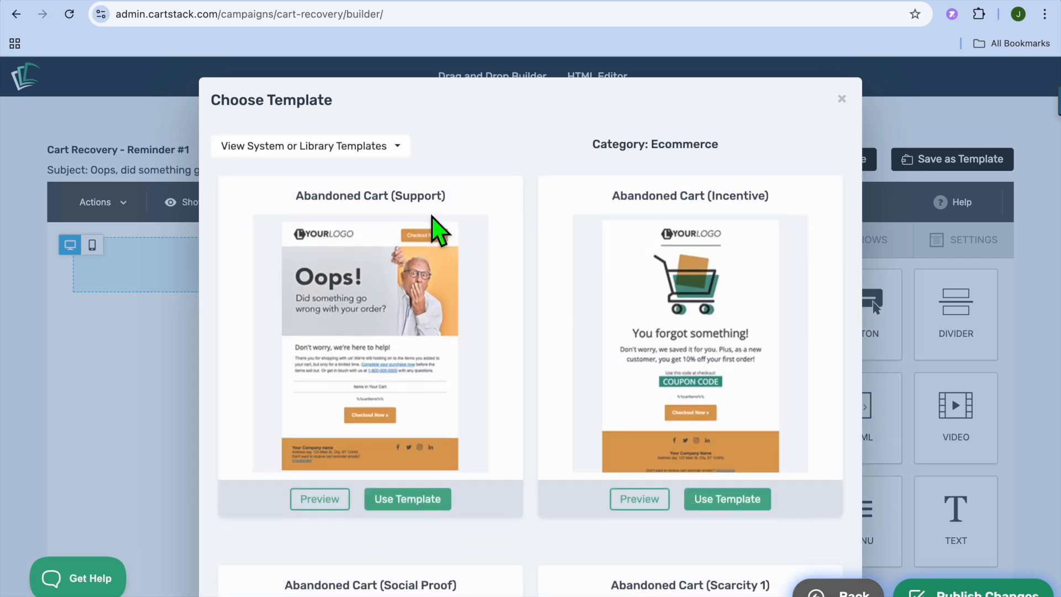
pyautogui.scroll(-10, 437, 230)
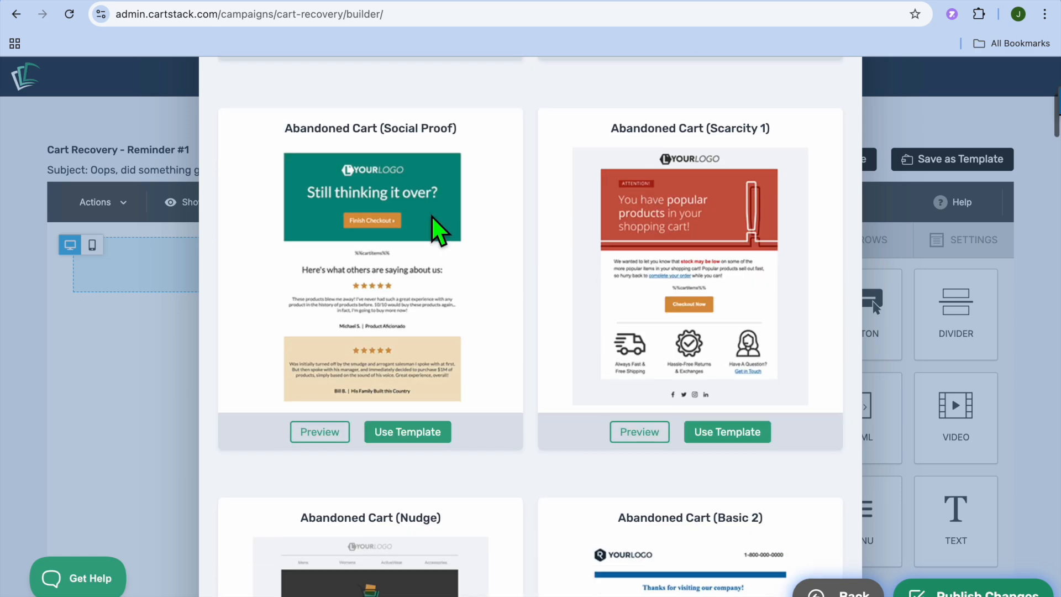
pyautogui.scroll(12, 436, 229)
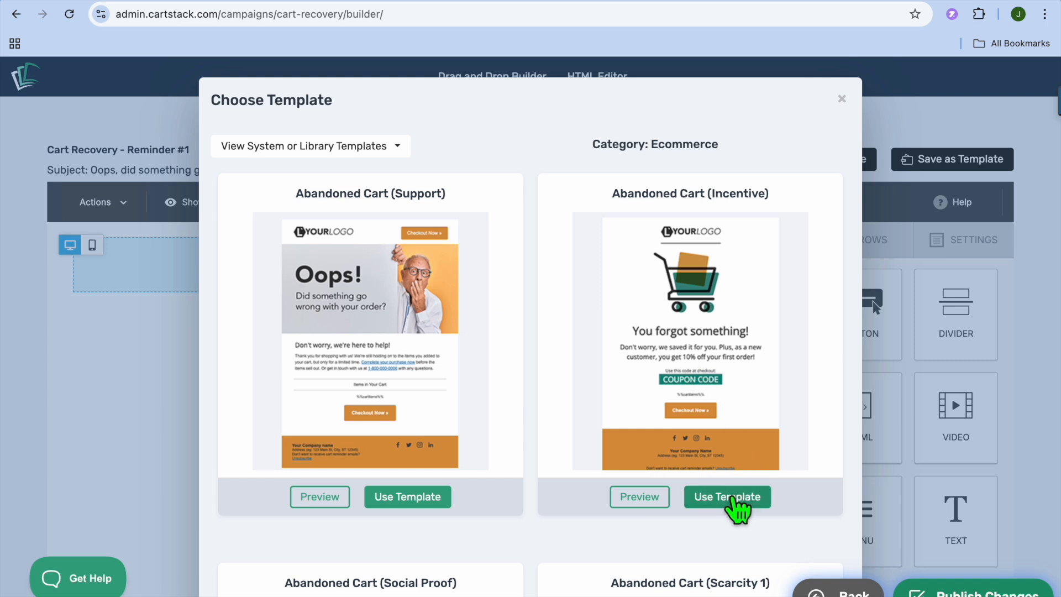
pyautogui.click(739, 504)
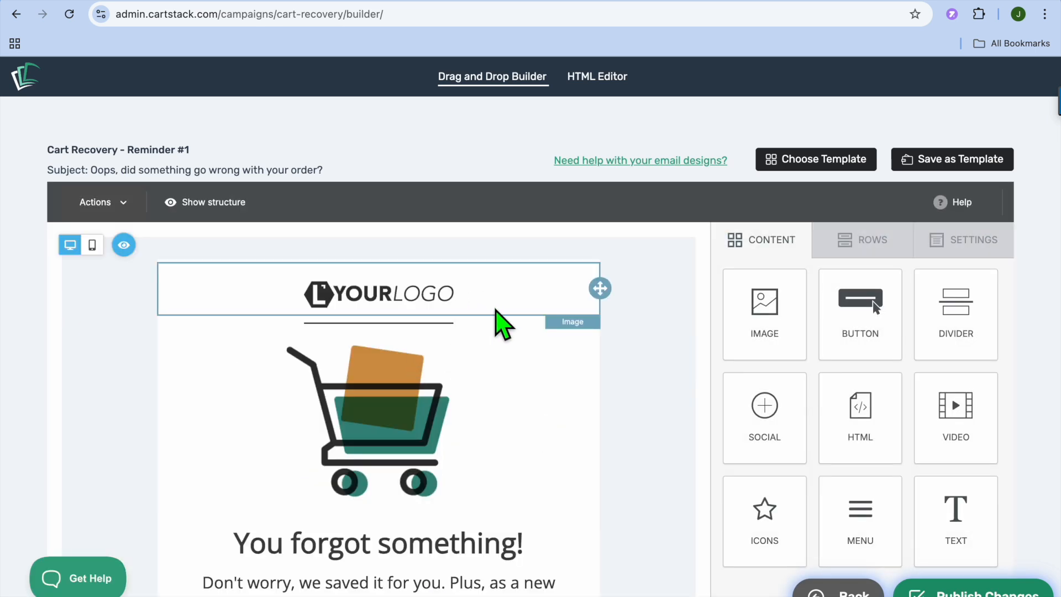
# Check the template's logo, cart image and discount text blocks, and publish the email's changes.
pyautogui.click(426, 304)
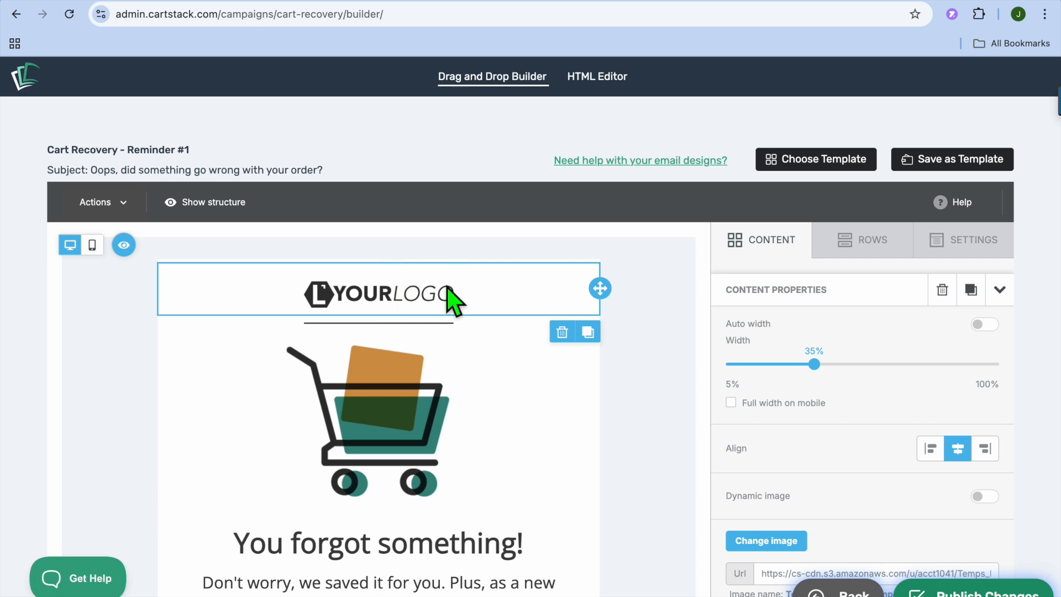
pyautogui.click(441, 452)
pyautogui.scroll(-4, 441, 454)
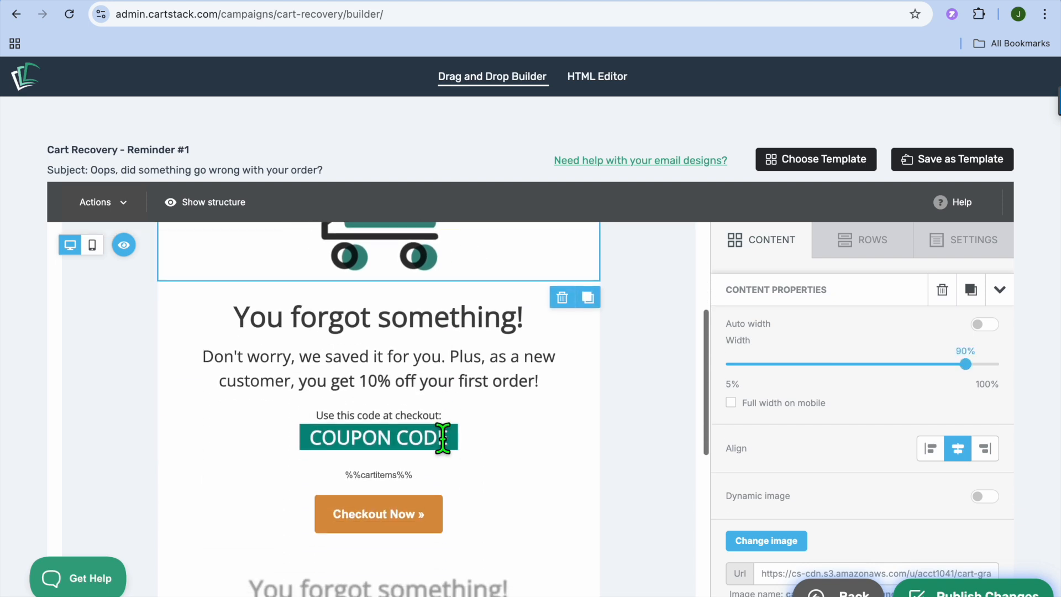
pyautogui.click(449, 385)
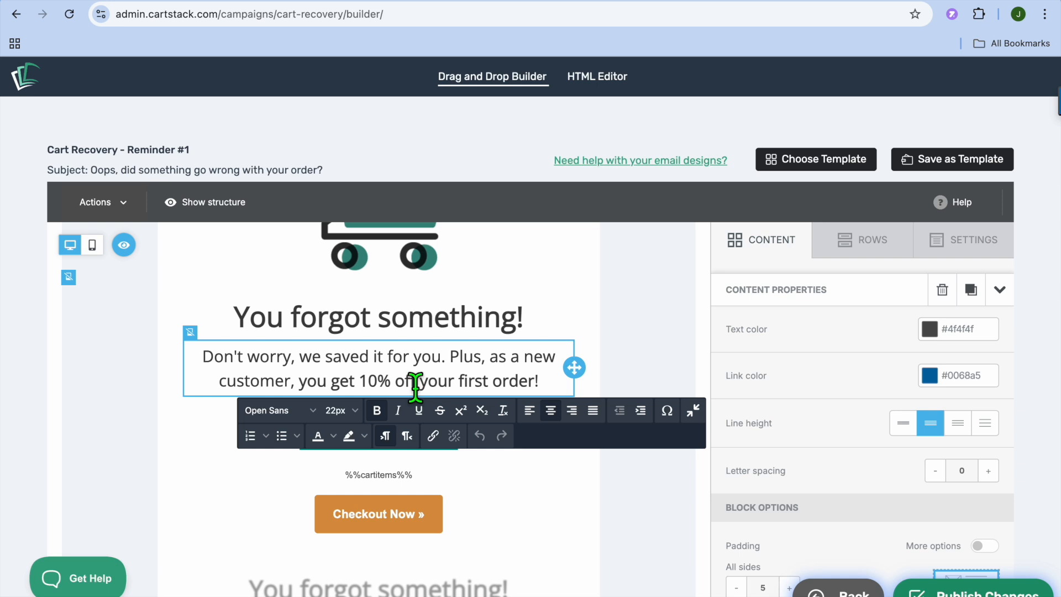
pyautogui.scroll(-5, 415, 384)
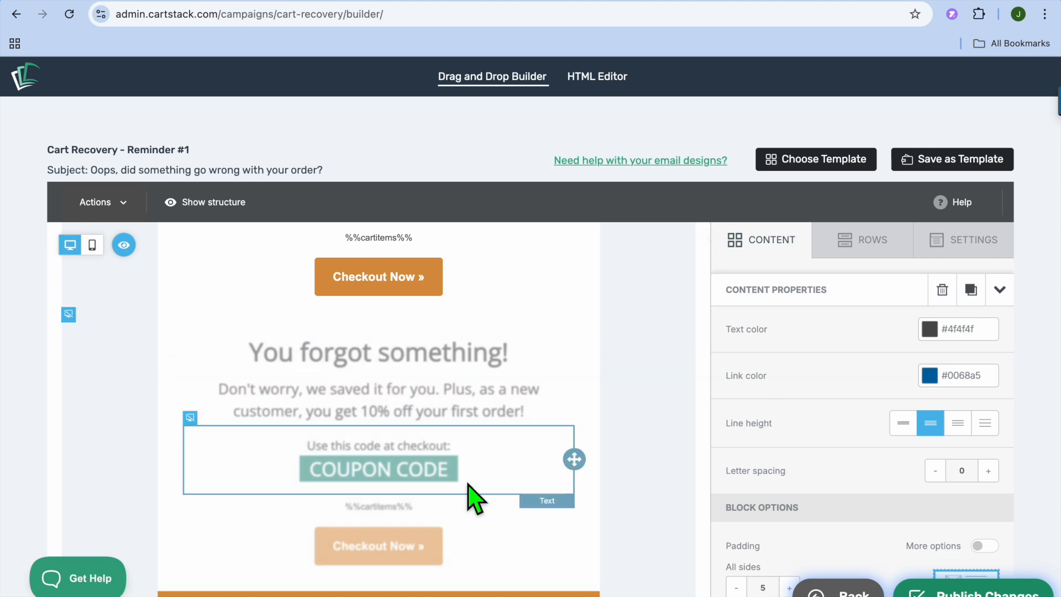
pyautogui.scroll(-3, 473, 498)
pyautogui.scroll(8, 469, 490)
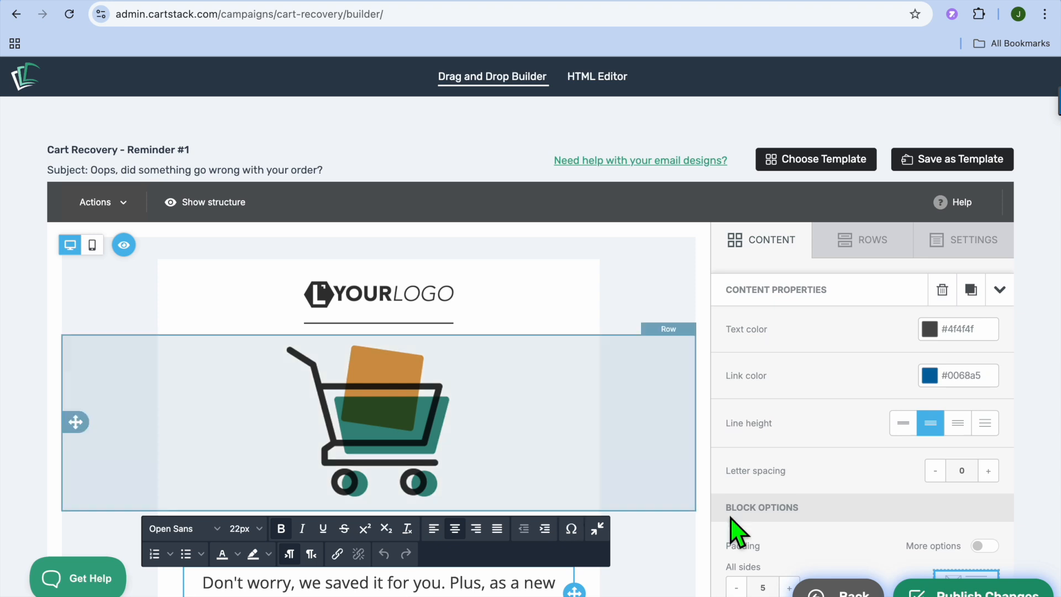
pyautogui.click(990, 591)
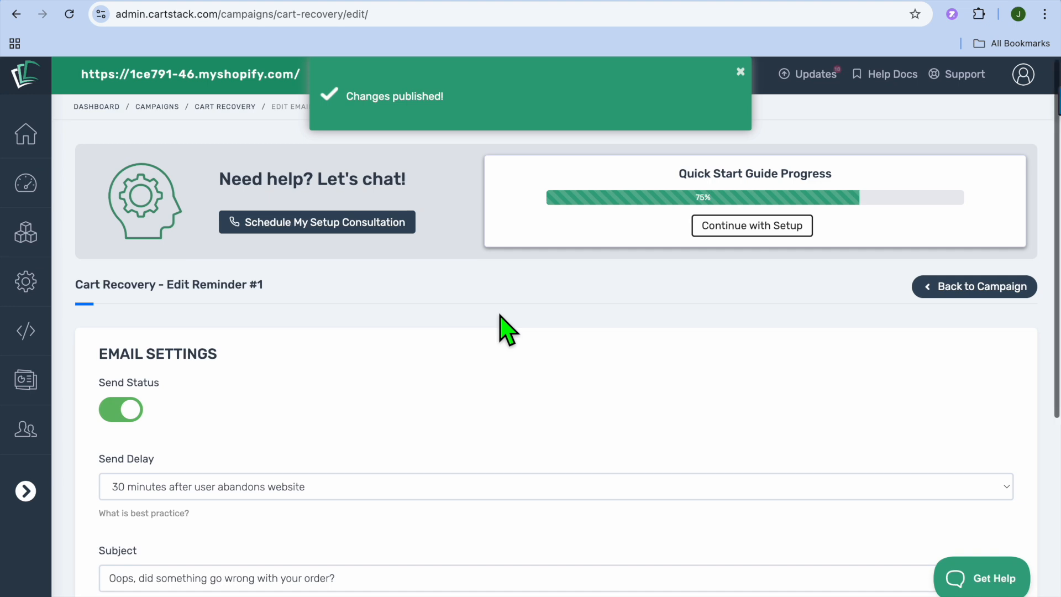
# Review the published email's preview, continue with the setup and open the Launch Campaign stage of the Quick Start Guide.
pyautogui.scroll(-6, 507, 330)
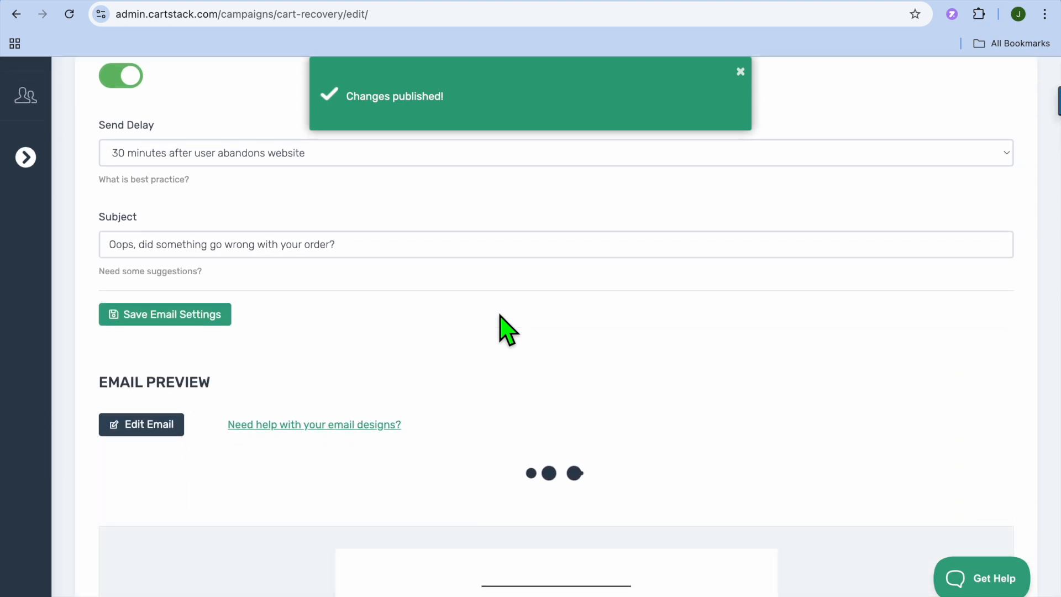
pyautogui.scroll(-8, 528, 456)
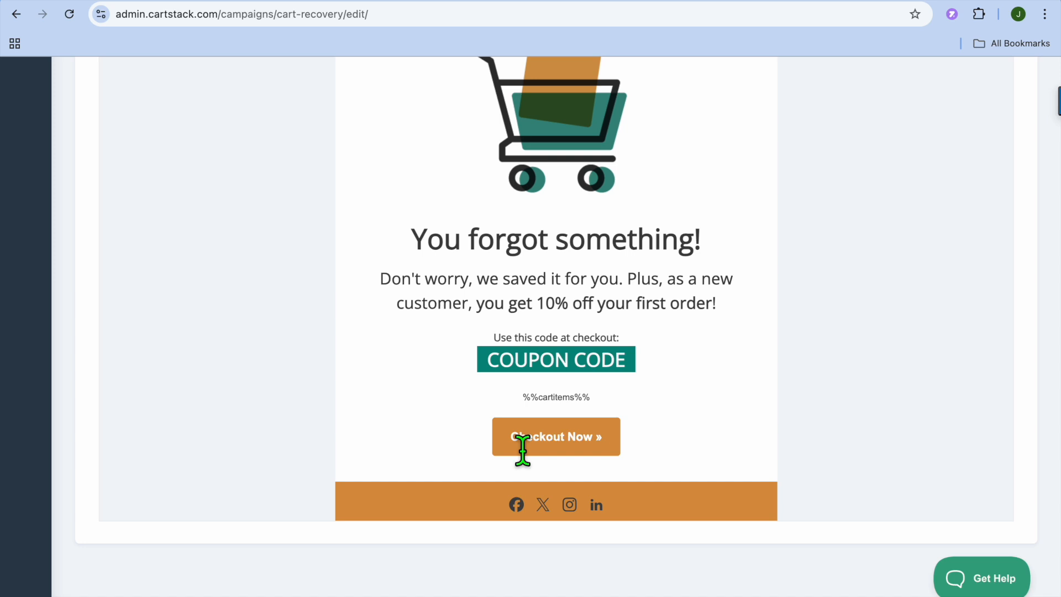
pyautogui.scroll(12, 522, 449)
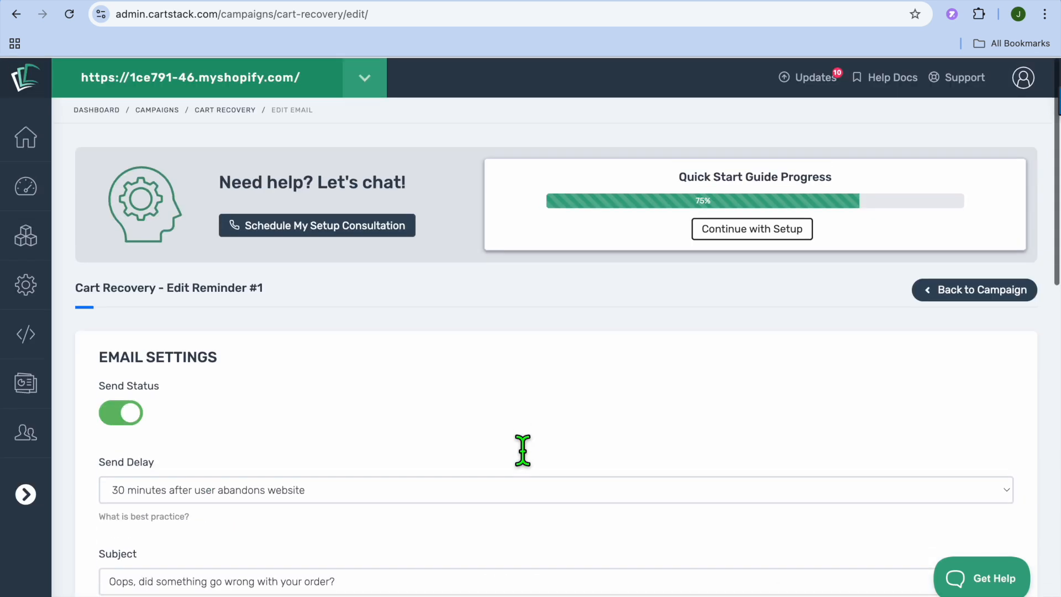
pyautogui.scroll(-3, 522, 449)
pyautogui.scroll(3, 522, 449)
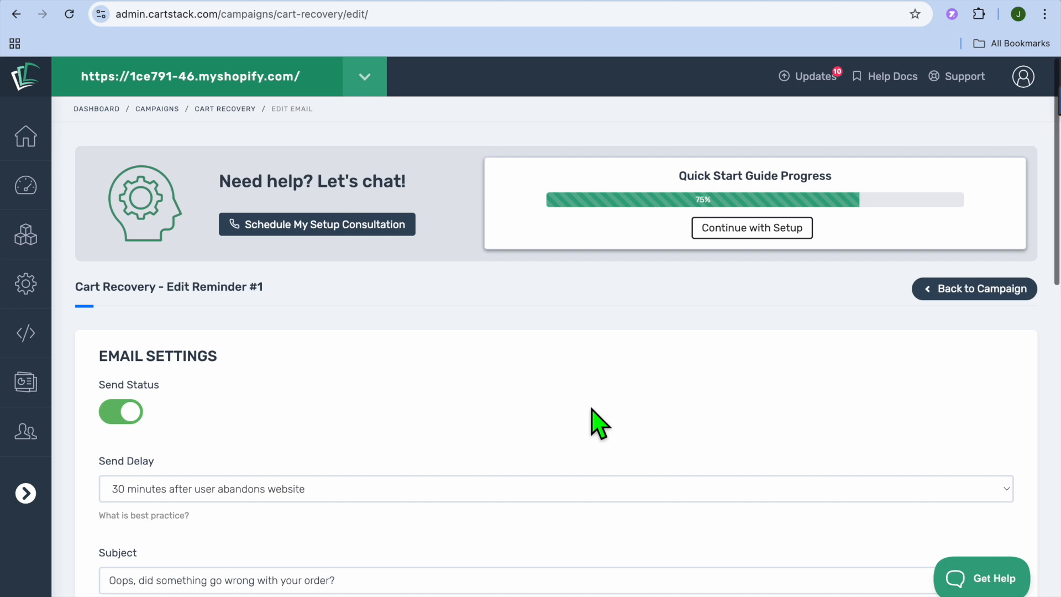
pyautogui.click(751, 229)
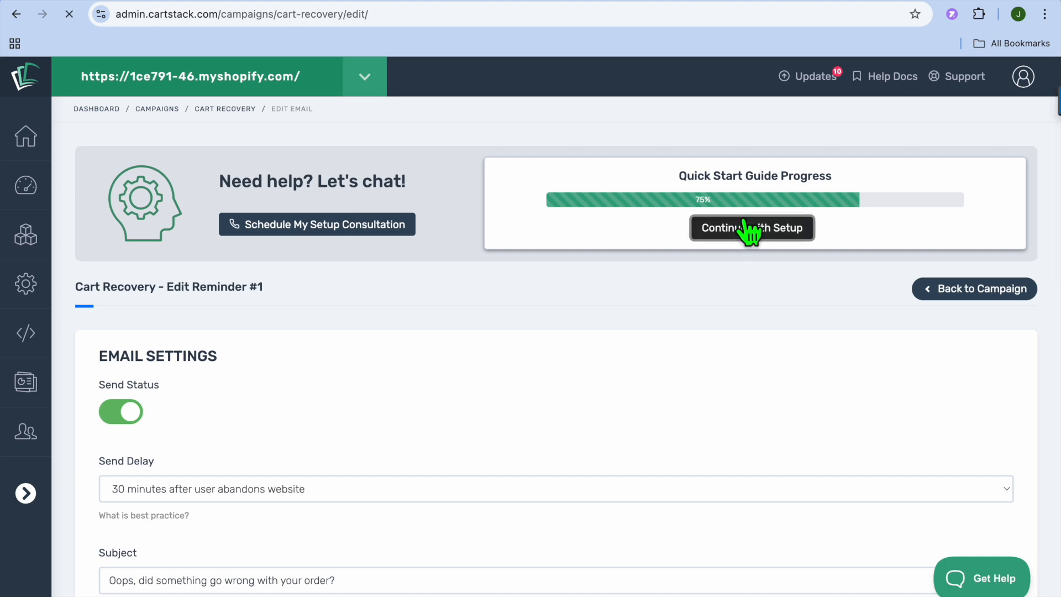
pyautogui.scroll(-4, 539, 453)
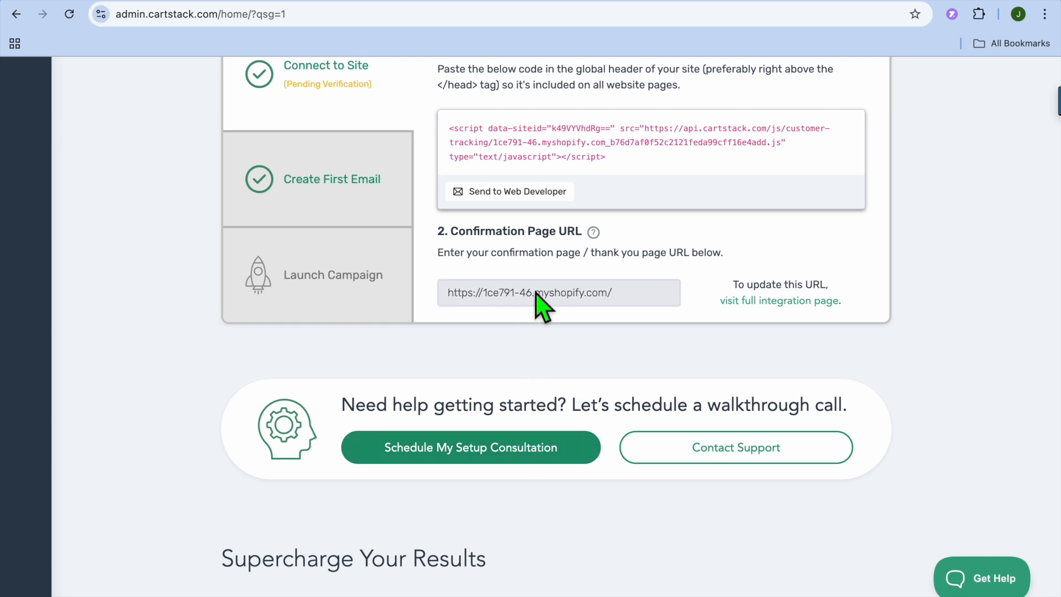
pyautogui.click(387, 299)
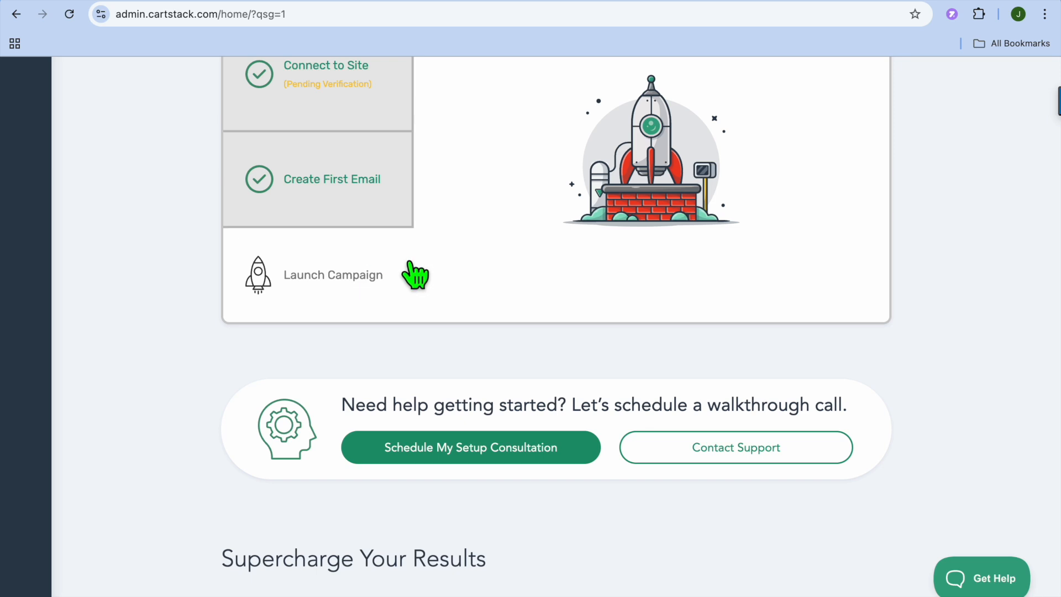
# Examine the Launch Campaign status and the home page's Supercharge Your Results, Conversion Toolkit and CartStack Optimize sections.
pyautogui.scroll(1, 460, 280)
pyautogui.scroll(6, 459, 280)
pyautogui.scroll(-4, 588, 384)
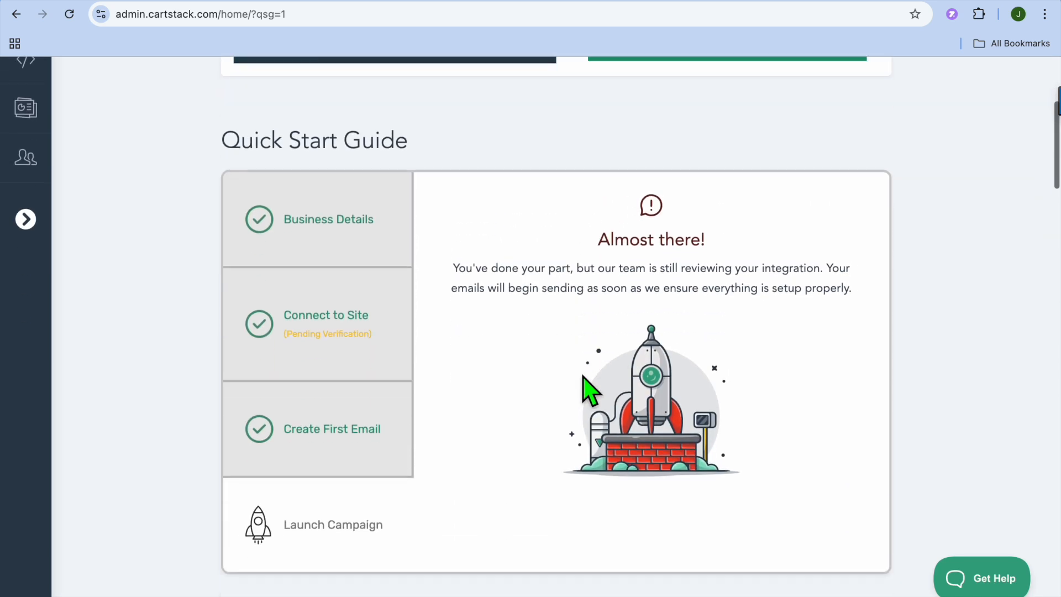
pyautogui.scroll(-4, 585, 382)
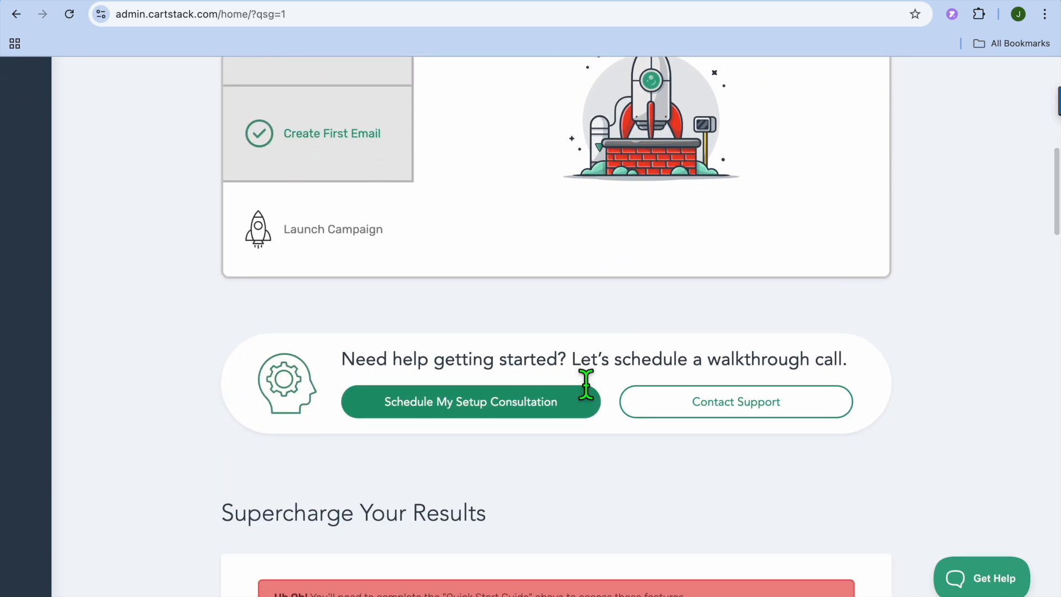
pyautogui.scroll(10, 585, 384)
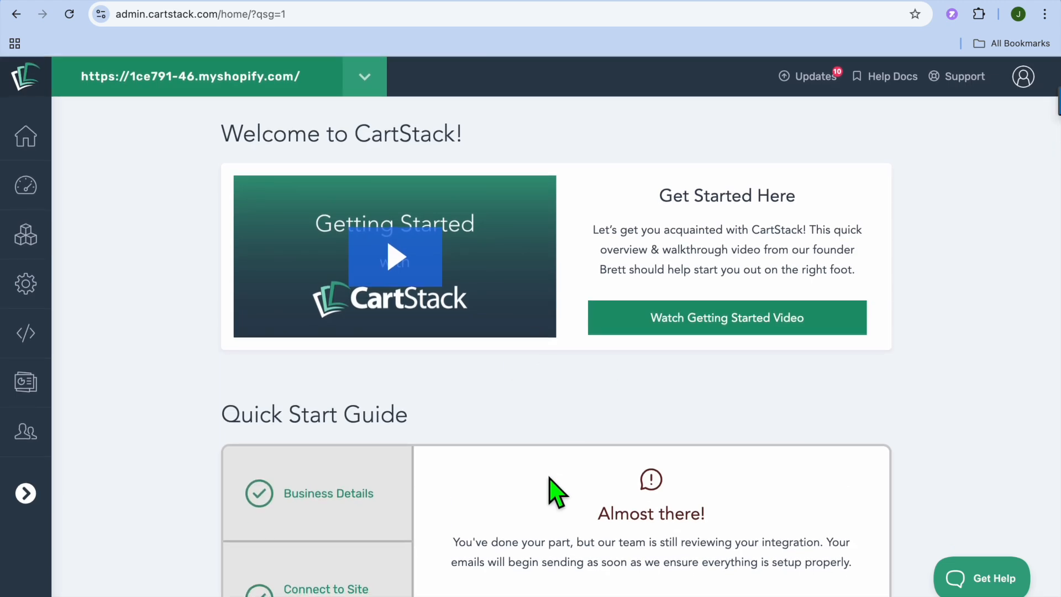
pyautogui.scroll(-4, 550, 492)
pyautogui.scroll(5, 549, 492)
pyautogui.moveTo(39, 235)
pyautogui.scroll(-20, 931, 290)
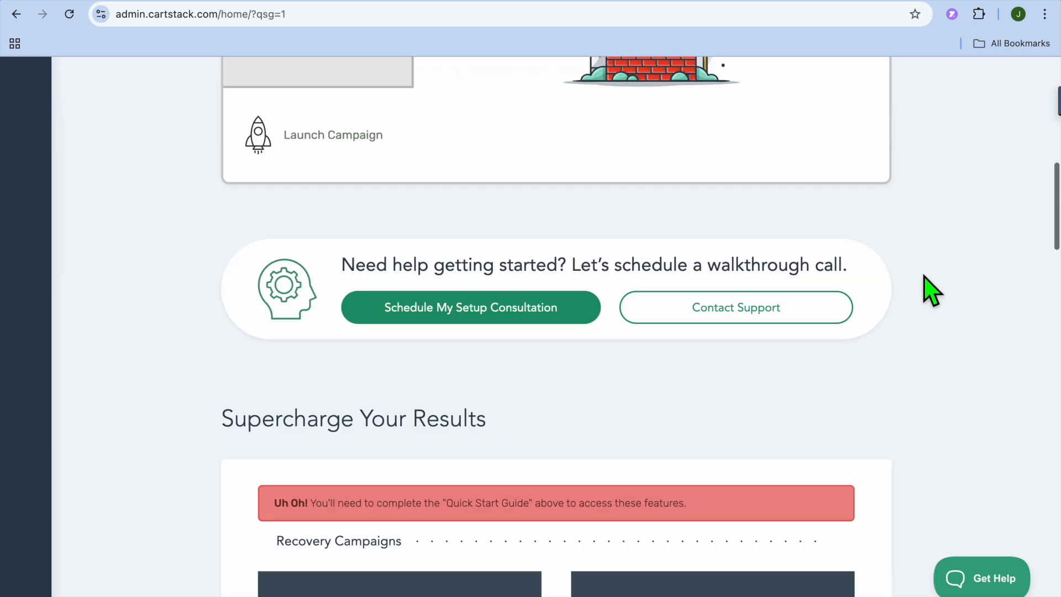
pyautogui.scroll(-15, 932, 290)
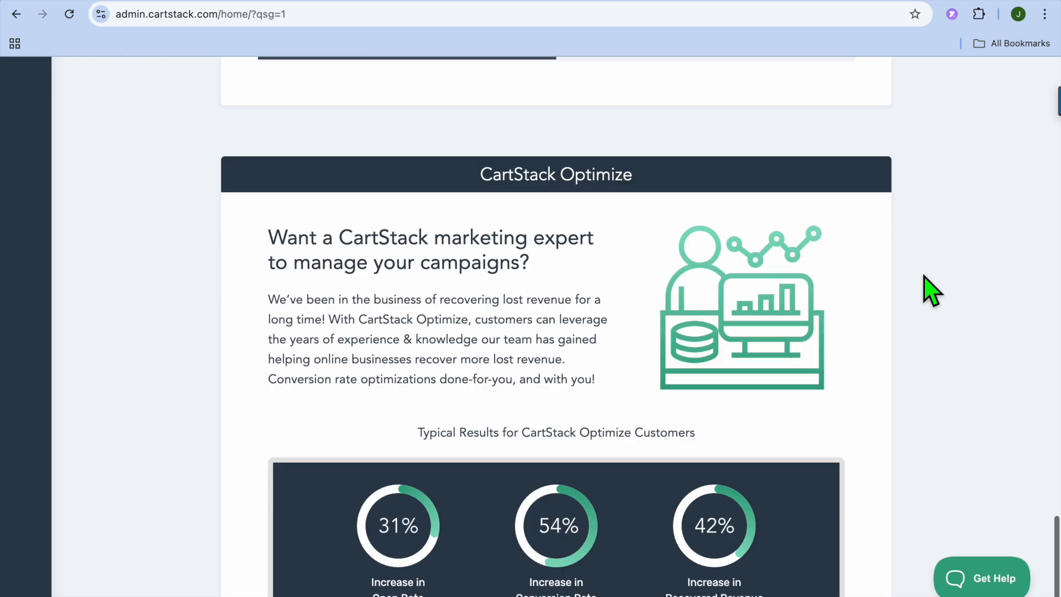
pyautogui.scroll(20, 932, 290)
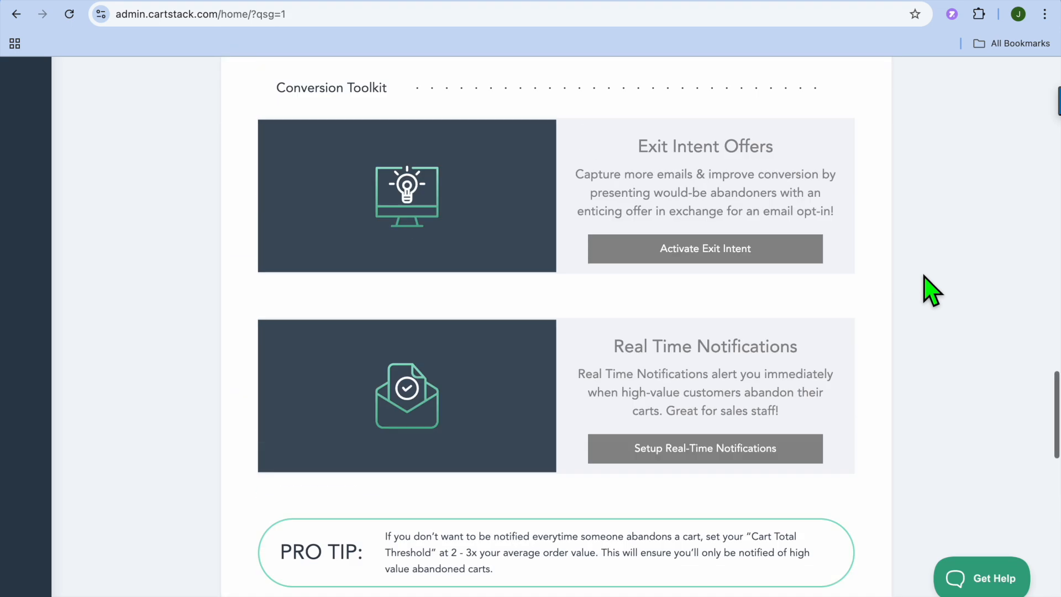
pyautogui.scroll(10, 931, 290)
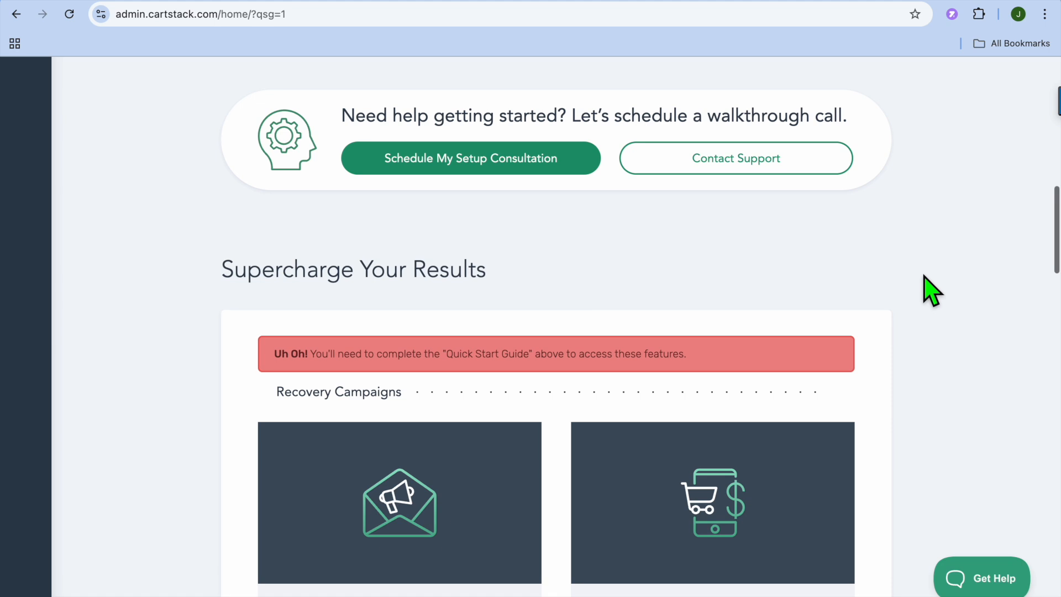
pyautogui.scroll(3, 931, 291)
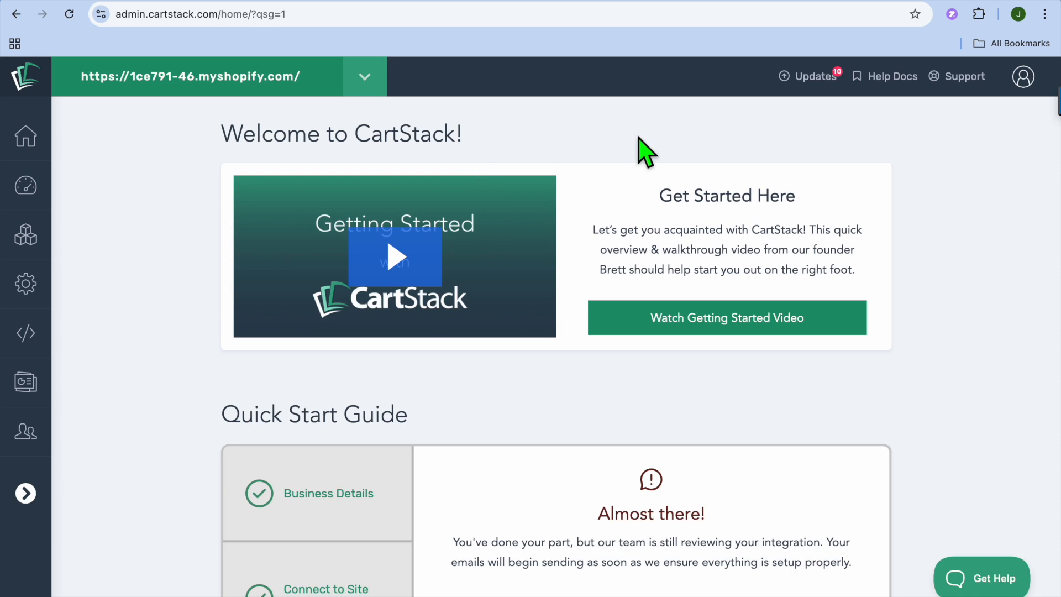
pyautogui.moveTo(855, 2)
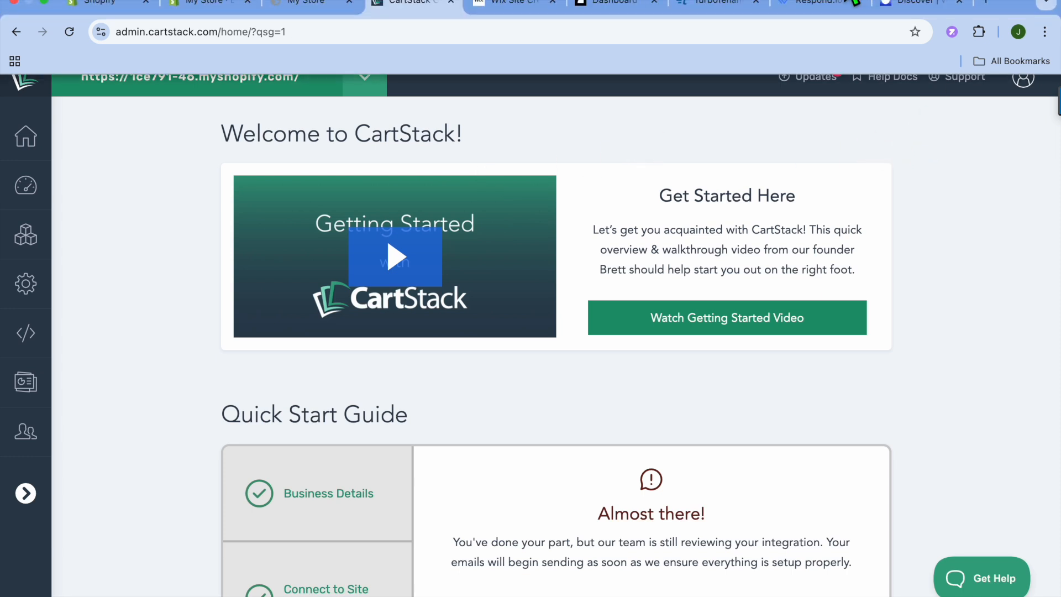